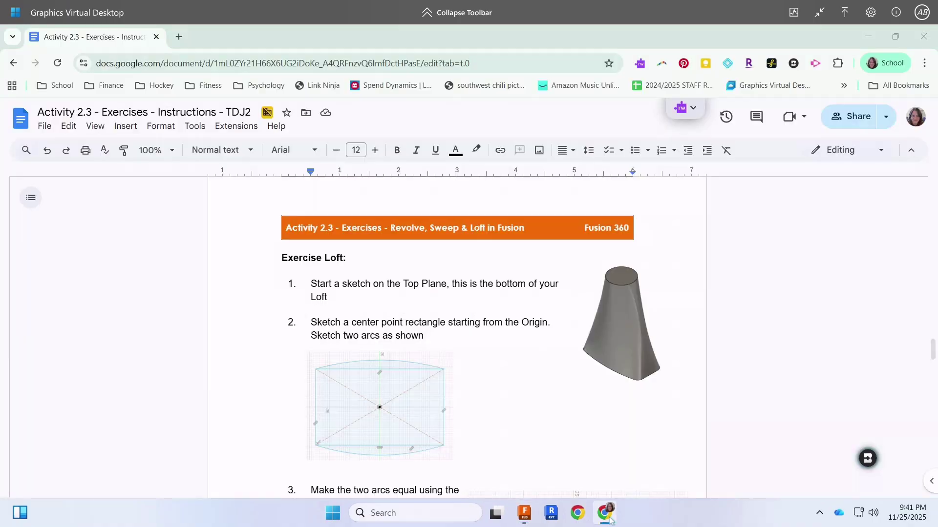
- Review the loft exercise instructions, switch to Fusion and draw the center rectangle from the origin 40 mm high and 100 mm wide
{"action": "scroll", "coordinate": [524, 424], "scroll_direction": "down", "scroll_amount": 4}
{"action": "scroll", "coordinate": [525, 425], "scroll_direction": "down", "scroll_amount": 2}
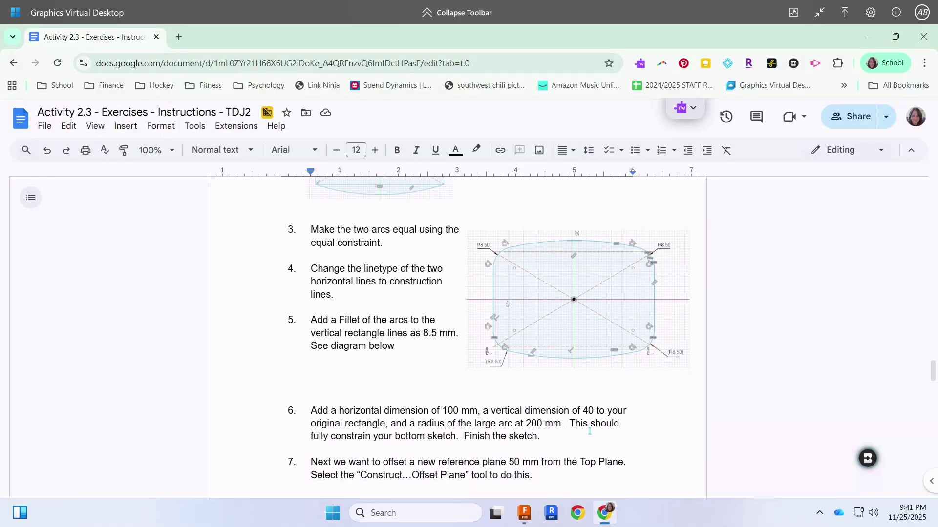
{"action": "left_click", "coordinate": [524, 513]}
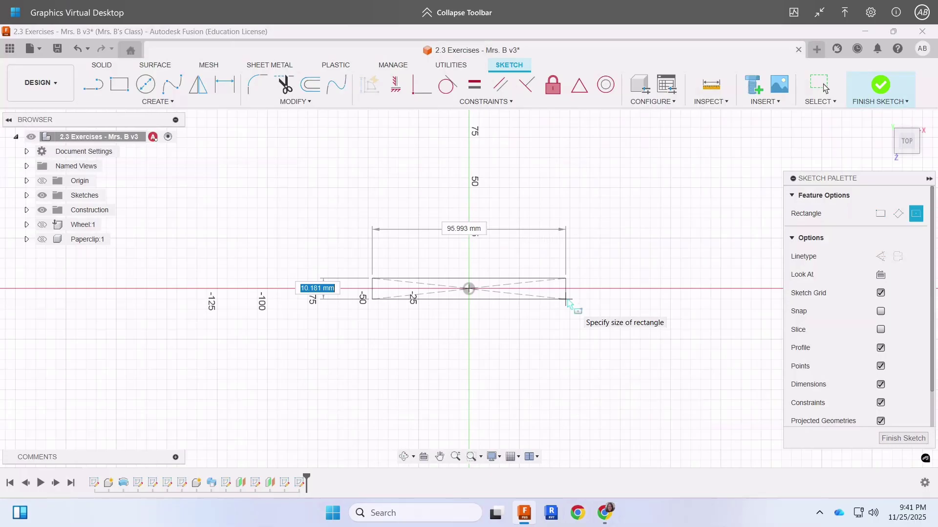
{"action": "type", "text": "40"}
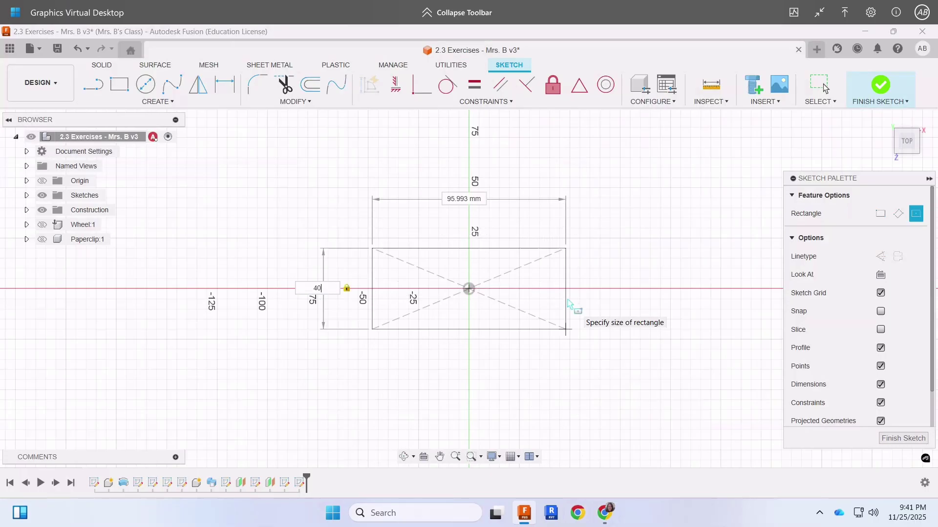
{"action": "key", "text": "Tab"}
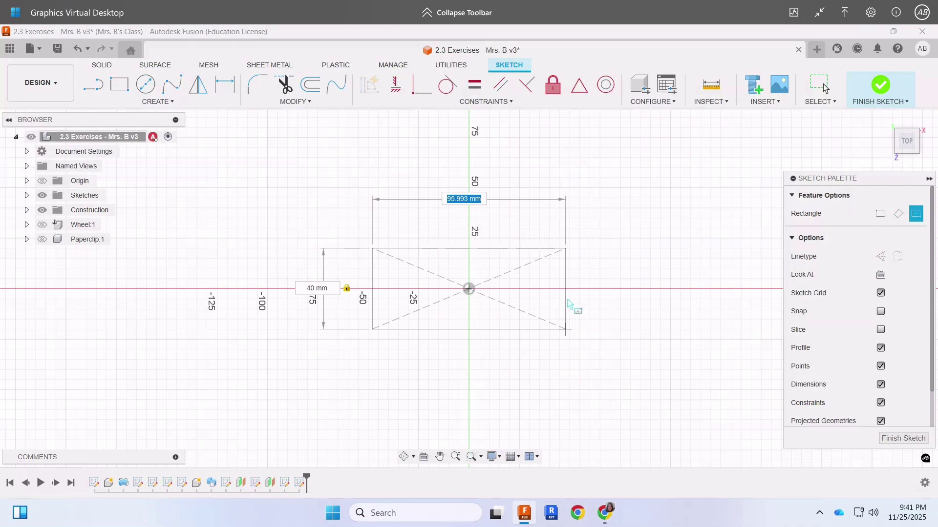
{"action": "type", "text": "100"}
{"action": "key", "text": "Return"}
{"action": "key", "text": "Escape"}
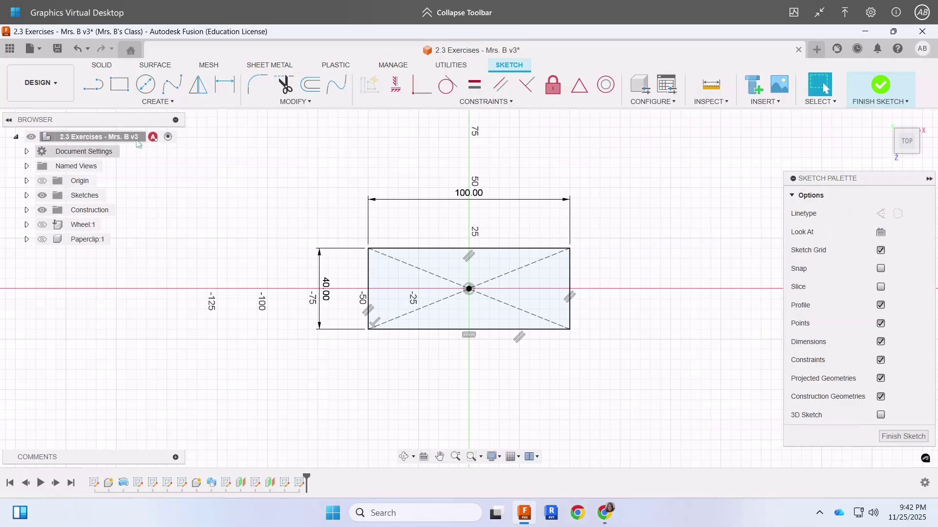
- Draw a 3-point arc between the rectangle's upper corners, bulging outward with a radius of about 142 mm
{"action": "left_click", "coordinate": [171, 103]}
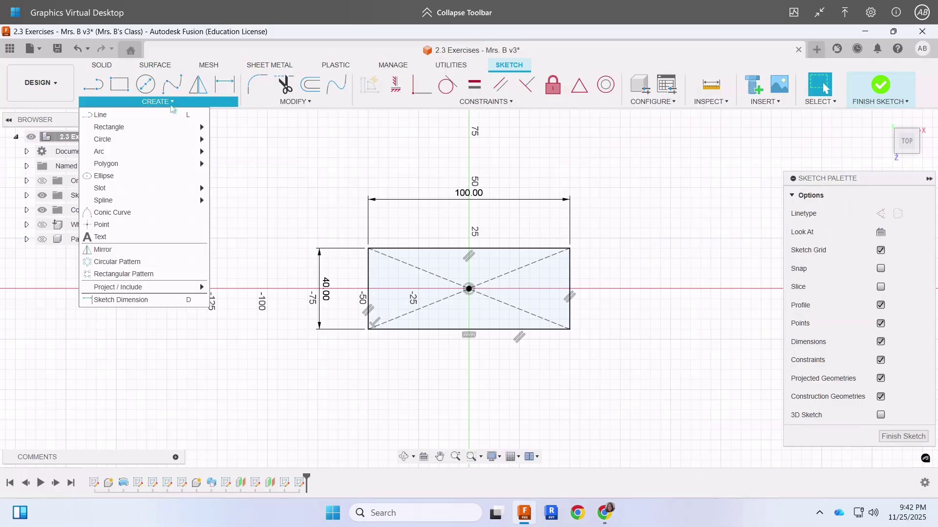
{"action": "mouse_move", "coordinate": [173, 156]}
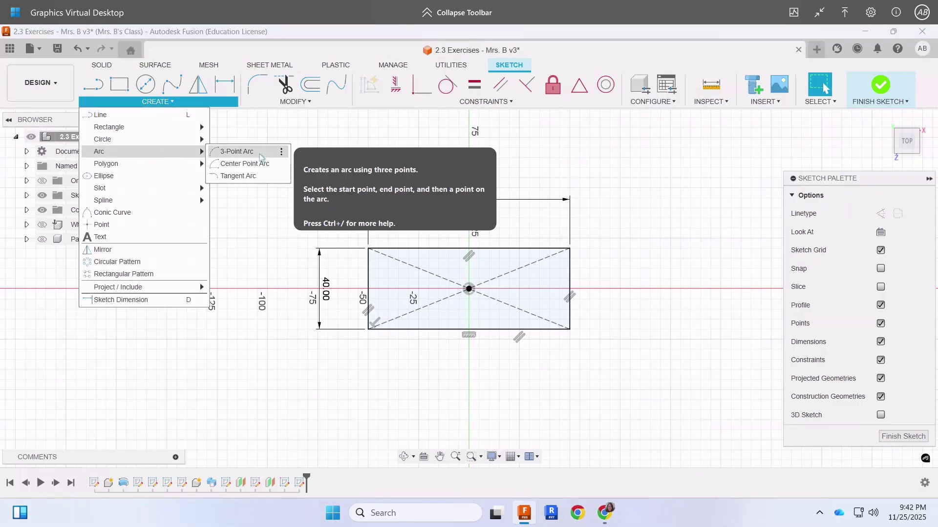
{"action": "left_click", "coordinate": [244, 157]}
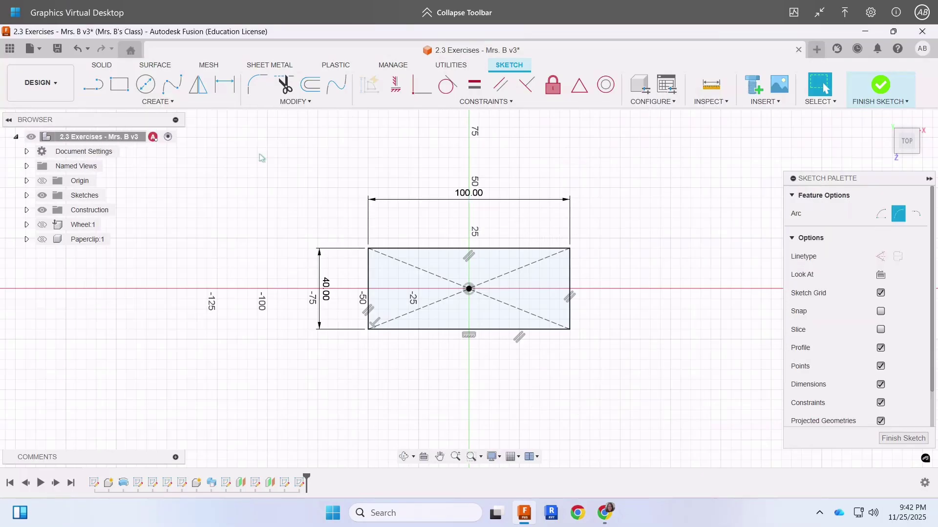
{"action": "left_click", "coordinate": [369, 249]}
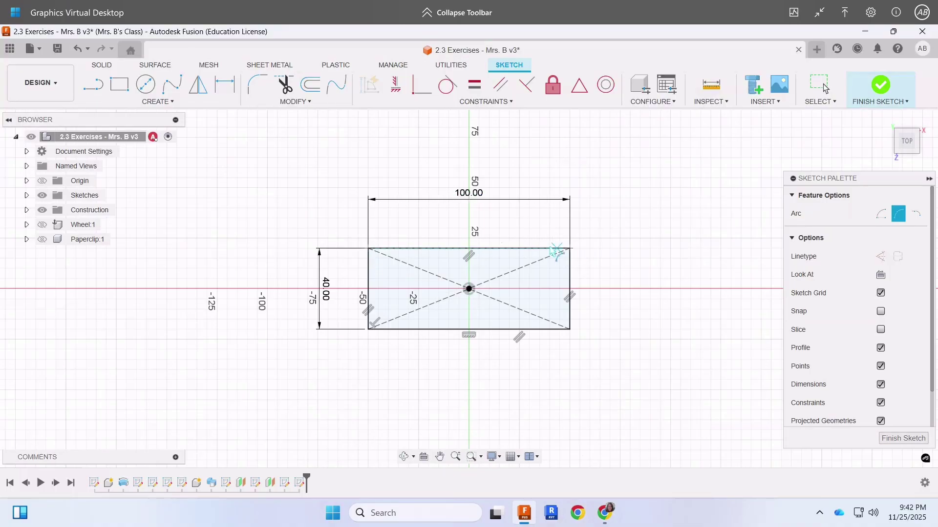
{"action": "left_click", "coordinate": [557, 252]}
{"action": "left_click", "coordinate": [469, 230]}
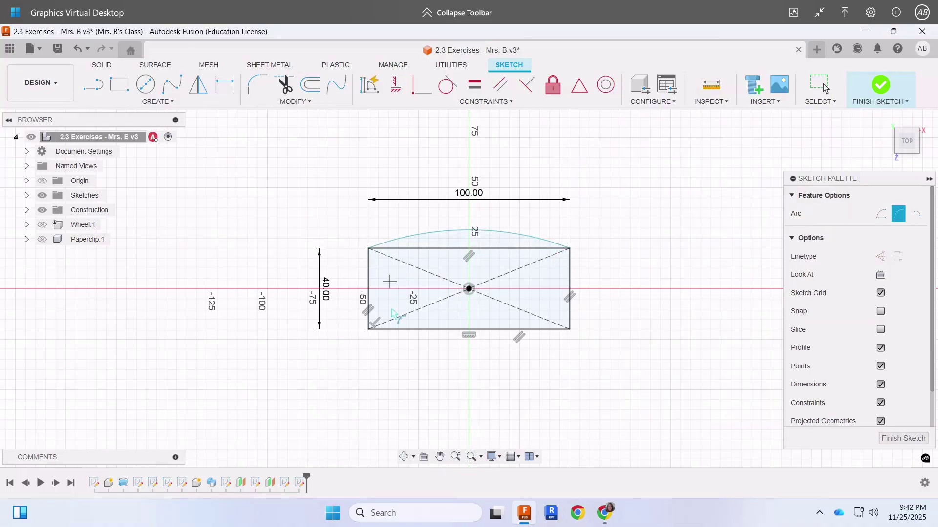
- Draw a matching 3-point arc between the rectangle's lower corners, bulging outward below the lower edge
{"action": "left_click", "coordinate": [368, 329]}
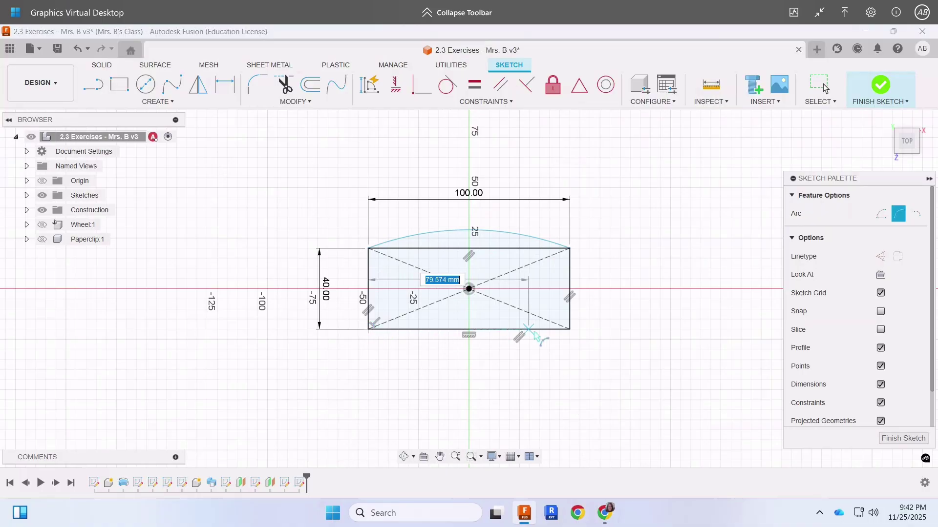
{"action": "left_click", "coordinate": [570, 329]}
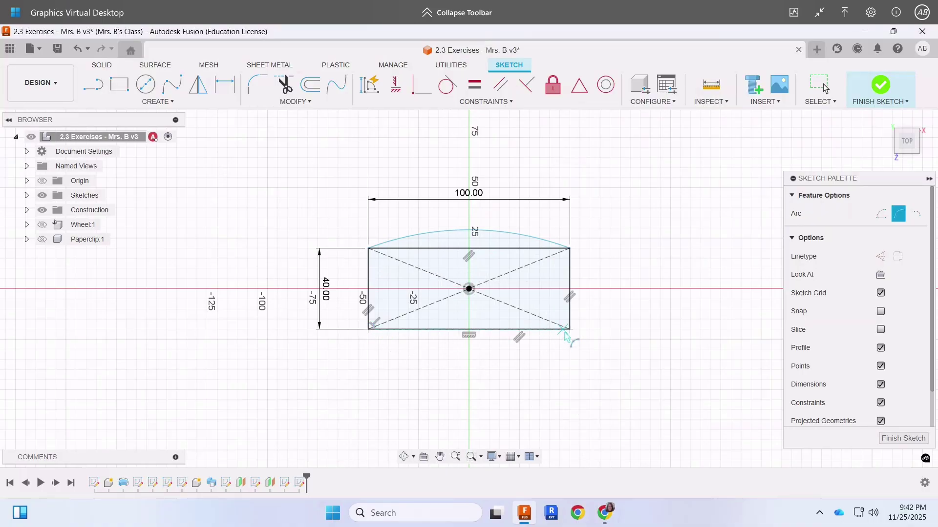
{"action": "left_click", "coordinate": [538, 339]}
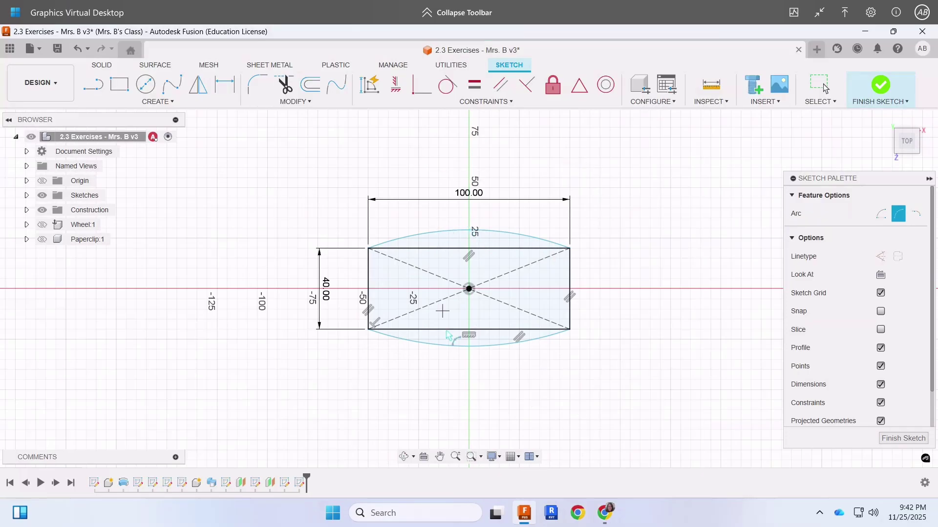
- Apply an Equal constraint between the upper and lower arcs
{"action": "left_click", "coordinate": [475, 87]}
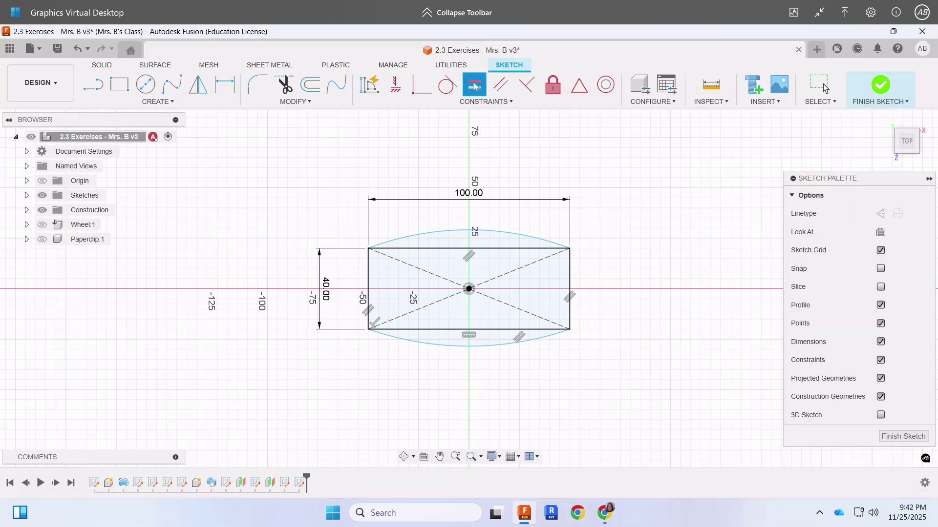
{"action": "left_click", "coordinate": [449, 235]}
{"action": "left_click", "coordinate": [508, 346]}
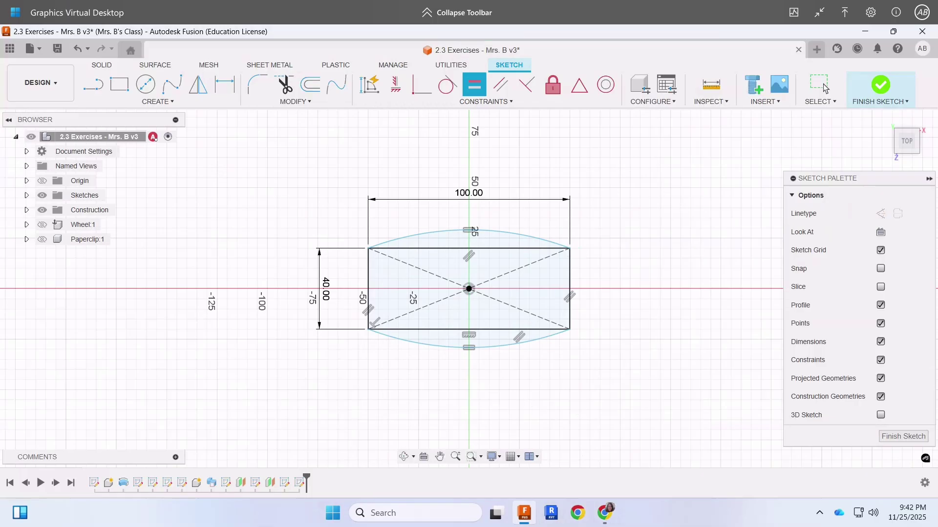
- Check the exercise instructions in the browser, return to Fusion and dimension the upper arc's radius as 200 mm
{"action": "left_click", "coordinate": [615, 520]}
{"action": "scroll", "coordinate": [596, 398], "scroll_direction": "down", "scroll_amount": 1}
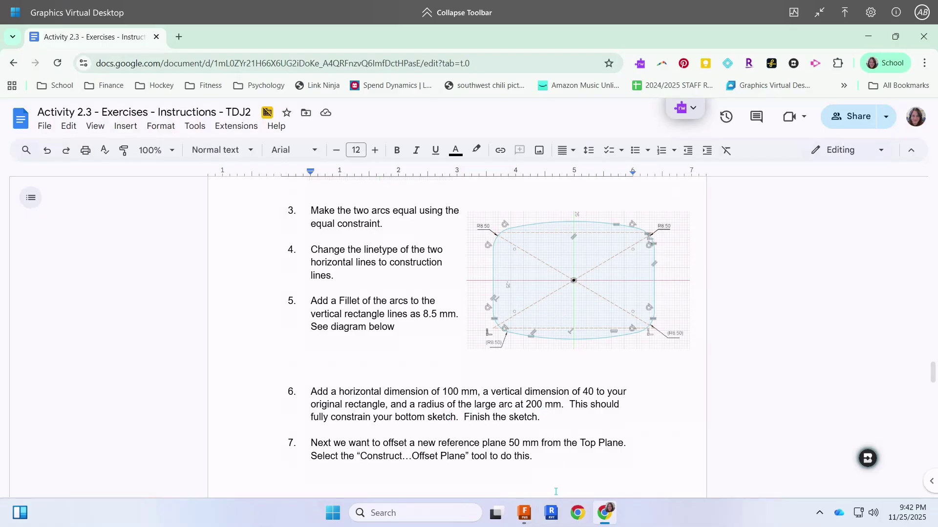
{"action": "left_click", "coordinate": [529, 517]}
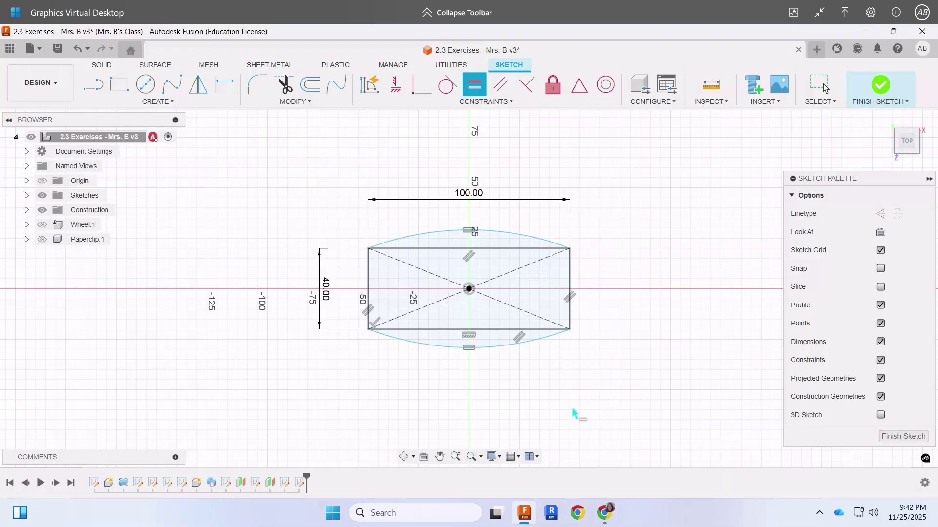
{"action": "left_click", "coordinate": [437, 238]}
{"action": "left_click", "coordinate": [401, 227]}
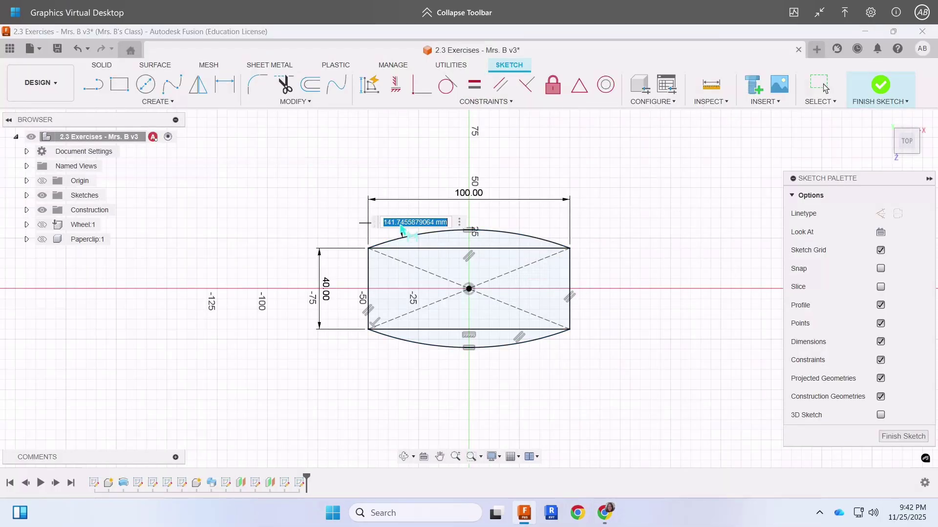
{"action": "type", "text": "200"}
{"action": "key", "text": "Return"}
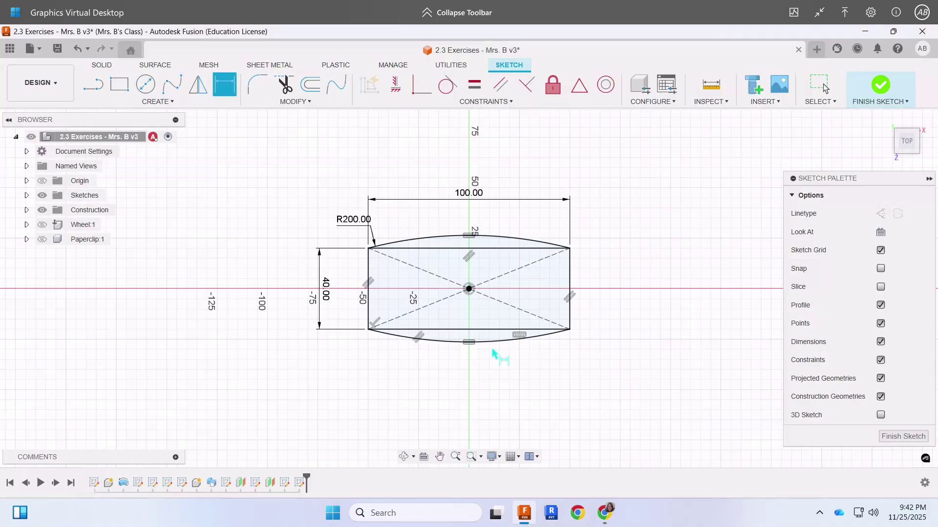
- Check the instructions in the browser, return to Fusion and convert the rectangle's two horizontal lines to construction lines
{"action": "key", "text": "alt+Tab"}
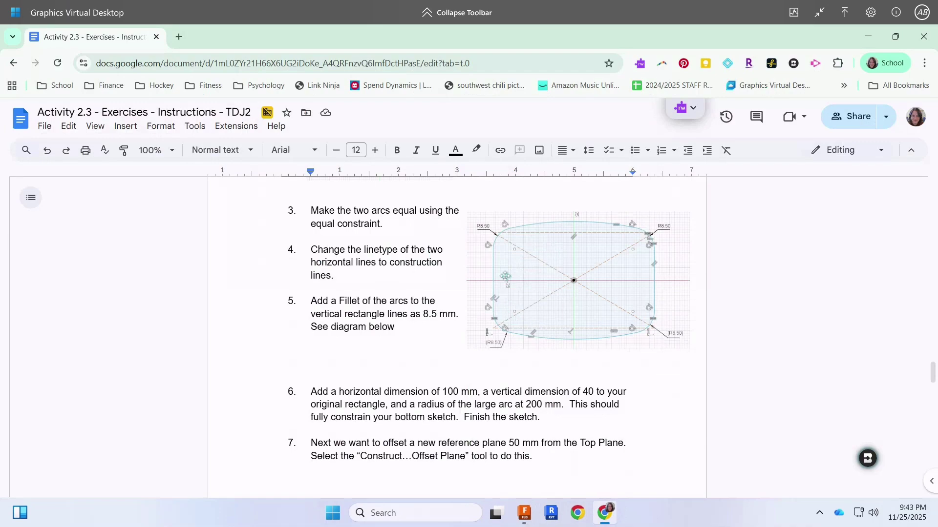
{"action": "left_click", "coordinate": [525, 514]}
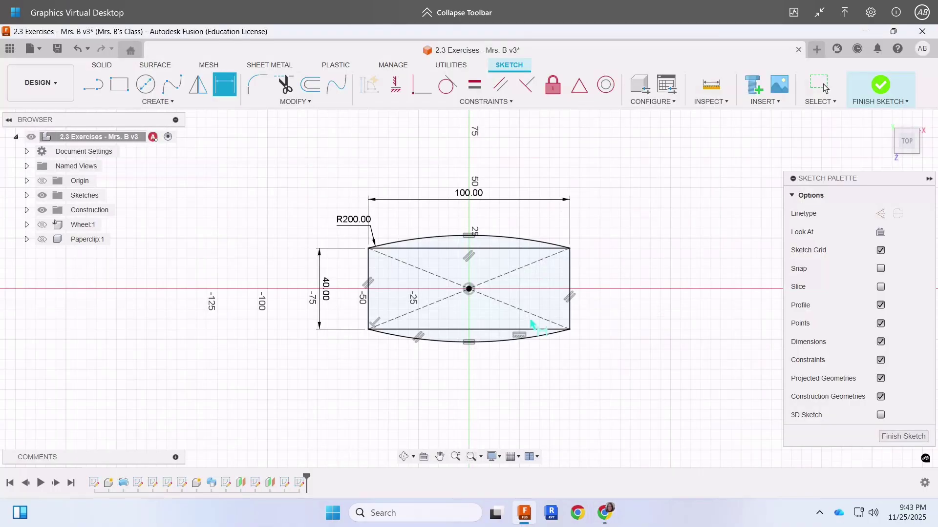
{"action": "key", "text": "Escape"}
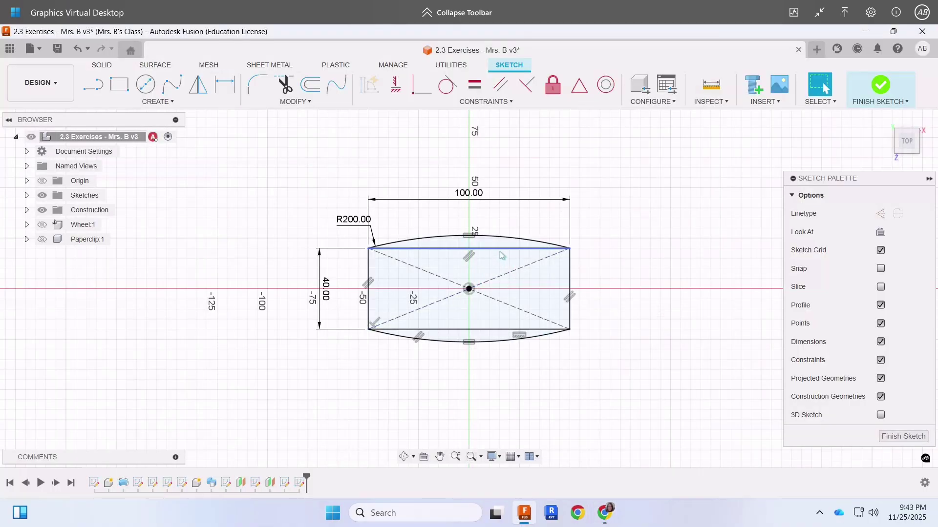
{"action": "left_click", "coordinate": [501, 249]}
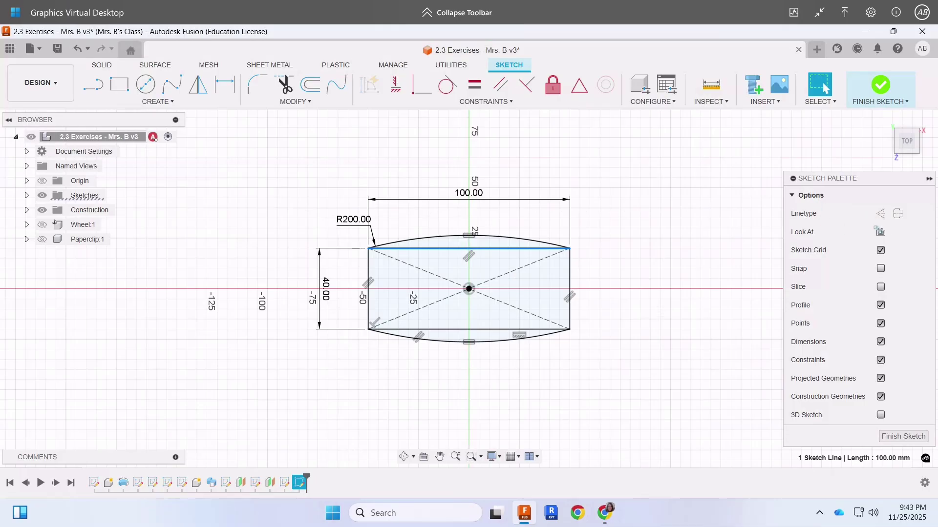
{"action": "left_click", "coordinate": [880, 213]}
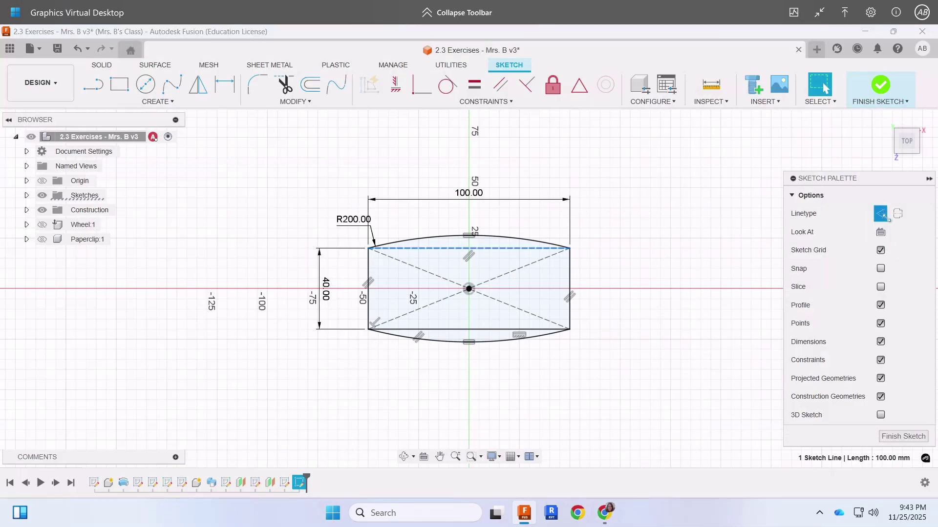
{"action": "left_click", "coordinate": [493, 331]}
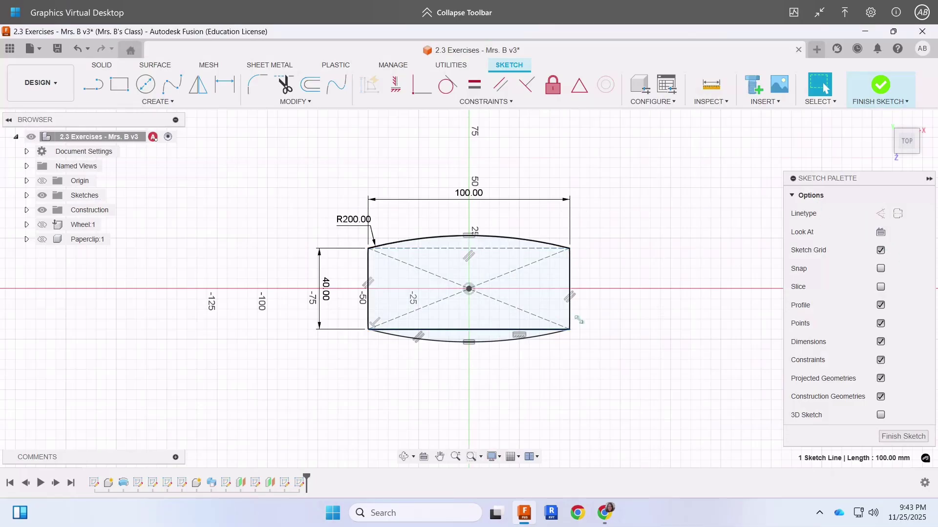
{"action": "left_click", "coordinate": [880, 213]}
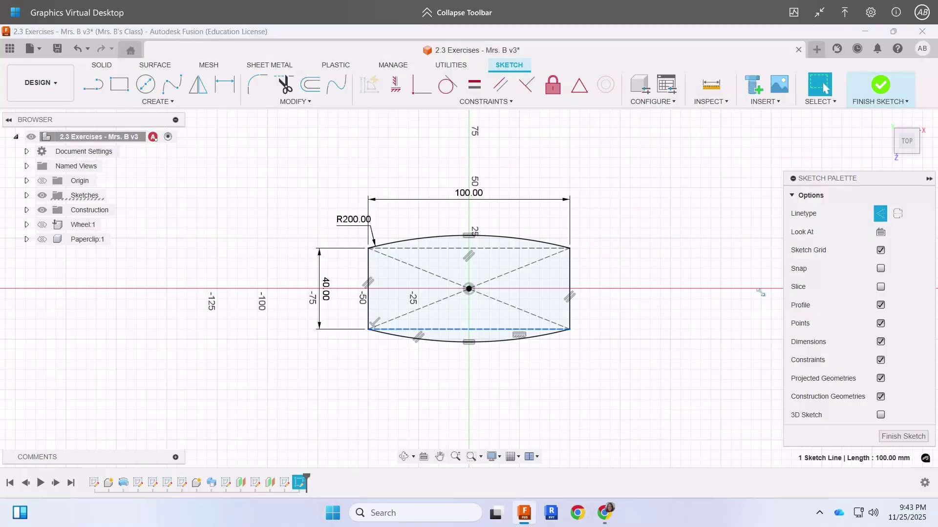
{"action": "key", "text": "Escape"}
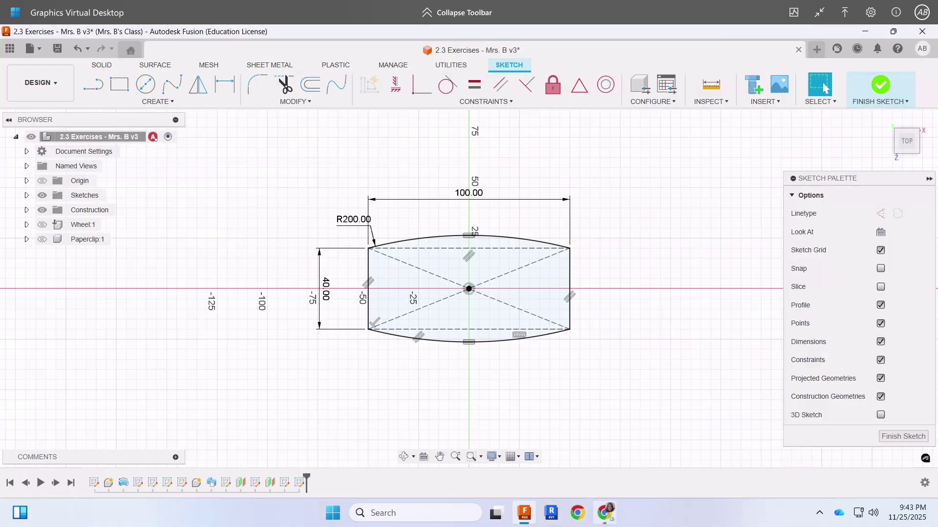
- Check the instructions in the browser, return to Fusion and fillet the left vertical line and upper arc with an 8.5 mm radius
{"action": "left_click", "coordinate": [604, 513]}
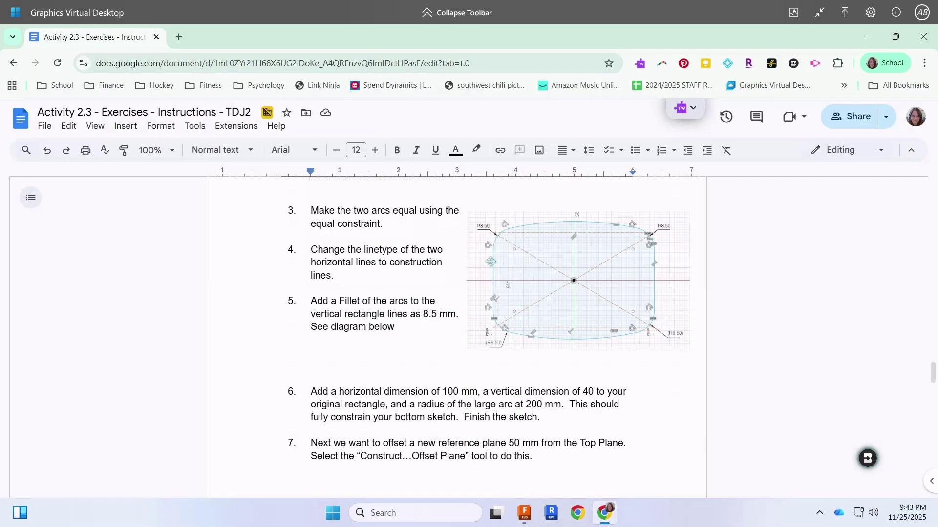
{"action": "left_click", "coordinate": [524, 514]}
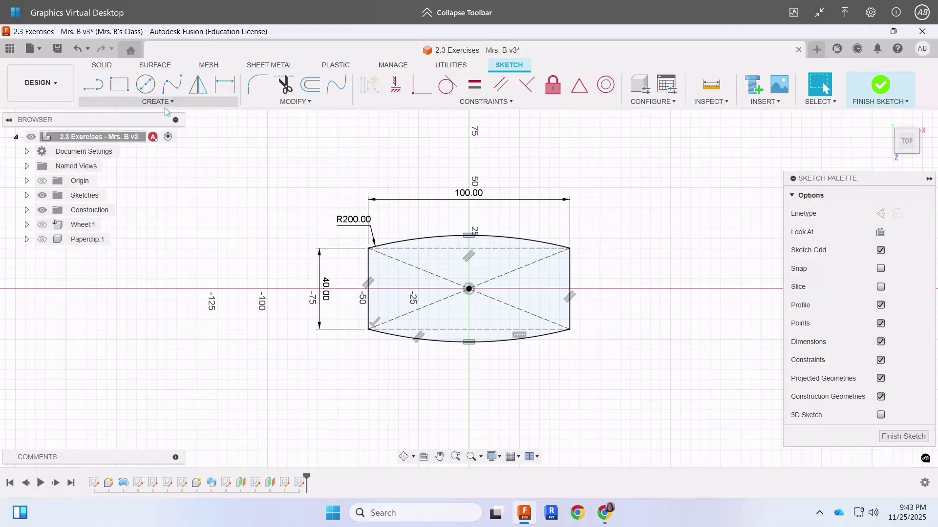
{"action": "left_click", "coordinate": [261, 90]}
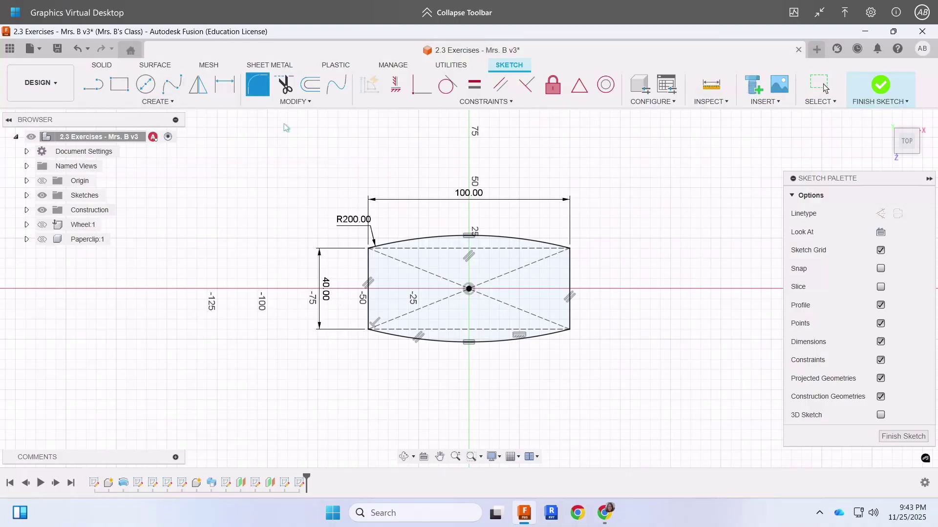
{"action": "left_click", "coordinate": [370, 278]}
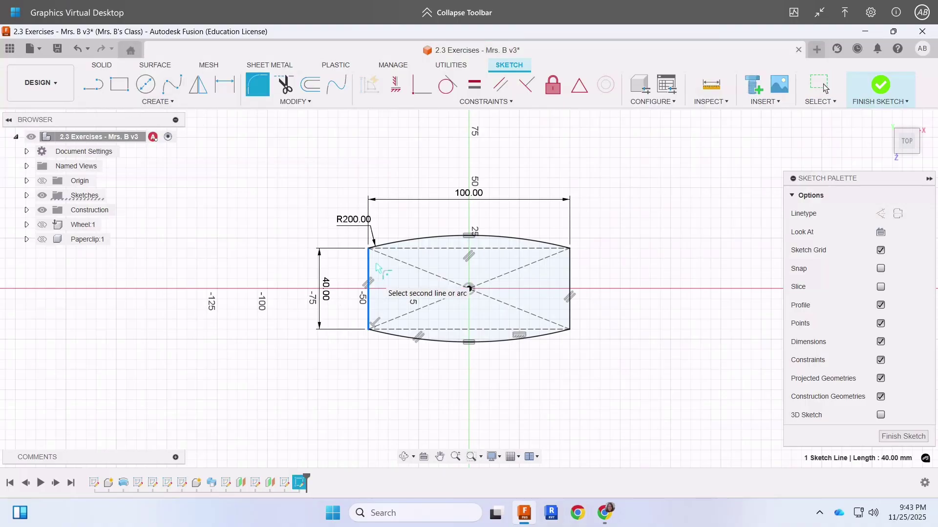
{"action": "left_click", "coordinate": [391, 245]}
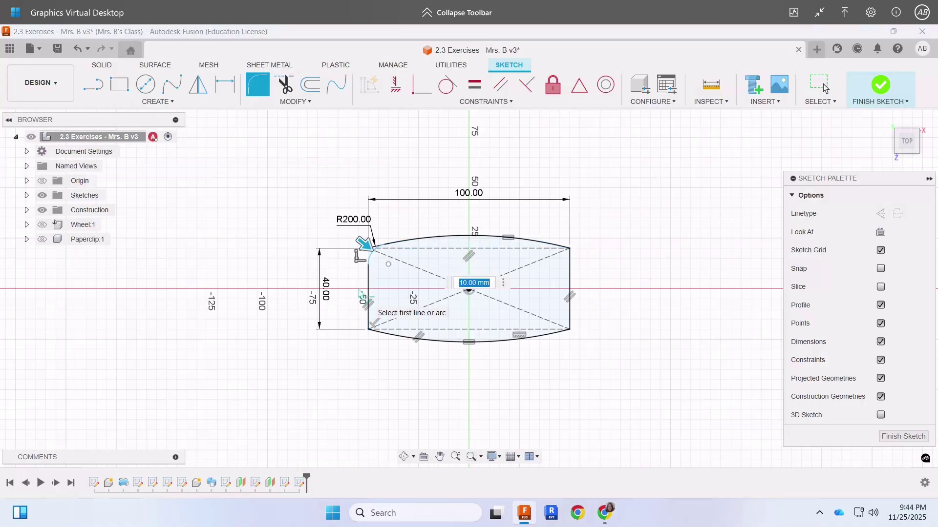
{"action": "type", "text": "8.5"}
{"action": "key", "text": "Return"}
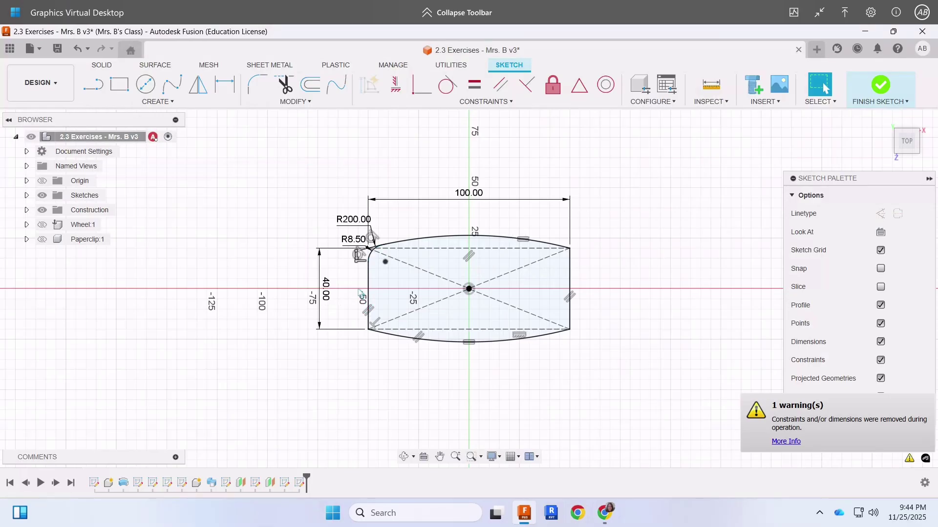
- Fillet the corner between the right vertical line and the upper arc with an 8.5 mm radius
{"action": "left_click", "coordinate": [257, 84]}
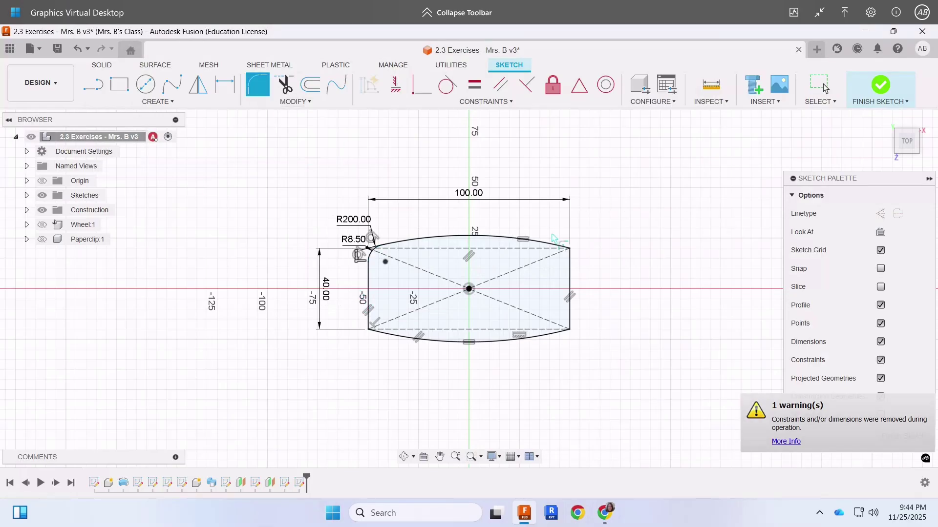
{"action": "left_click", "coordinate": [571, 271]}
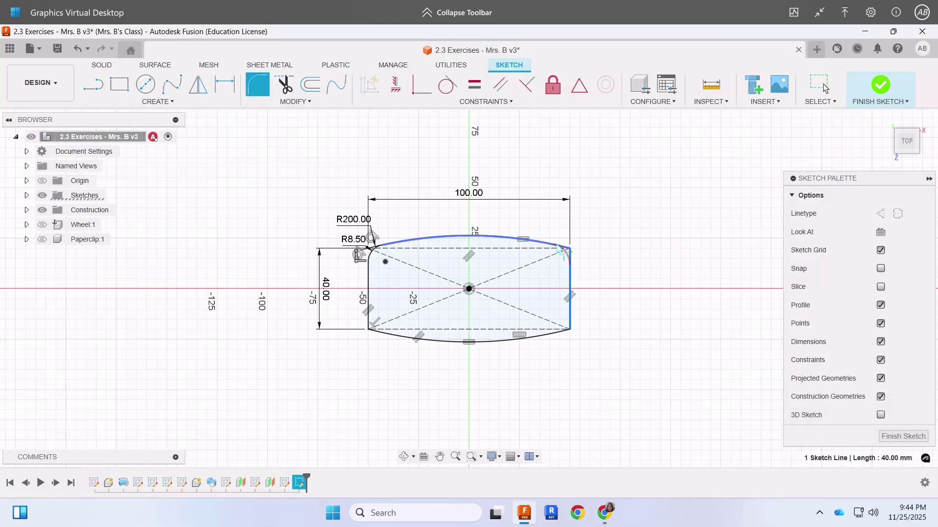
{"action": "left_click", "coordinate": [559, 250]}
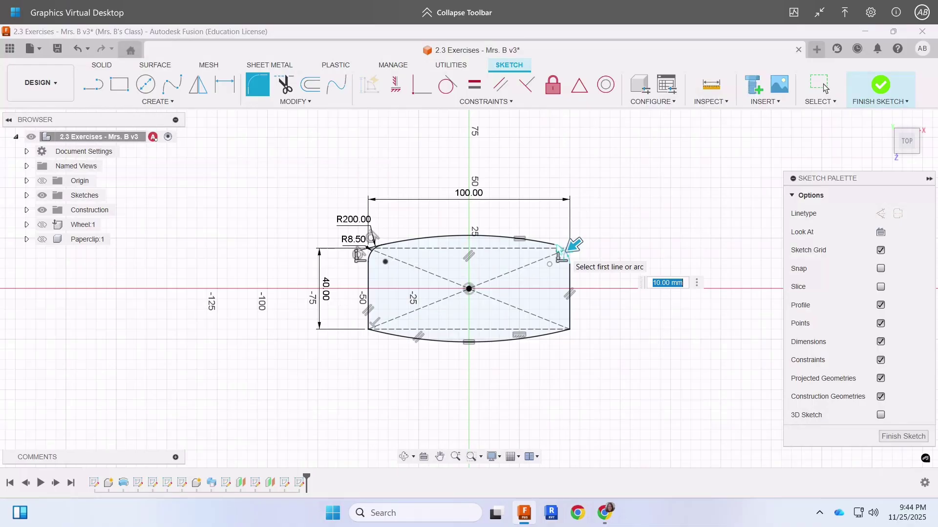
{"action": "type", "text": "8.5"}
{"action": "key", "text": "Return"}
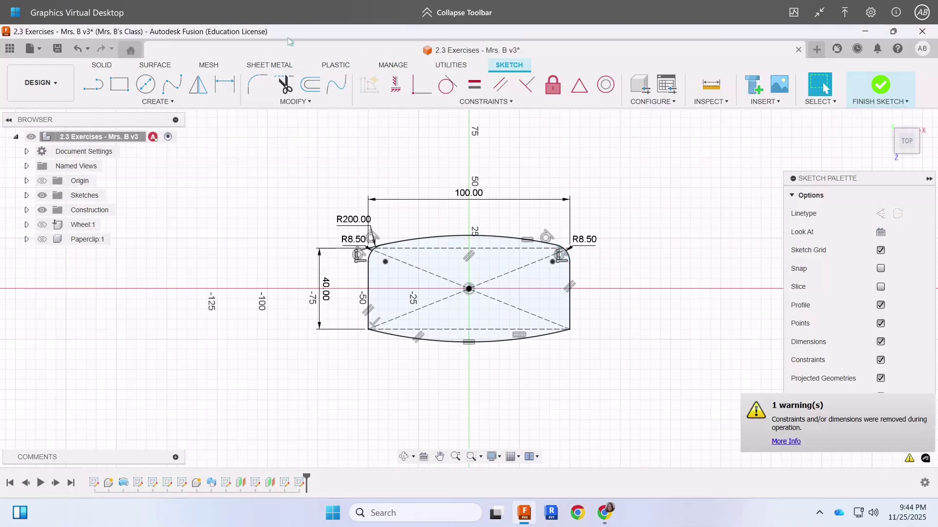
- Fillet the corner between the left vertical line and the lower arc with an 8.5 mm radius
{"action": "left_click", "coordinate": [251, 86]}
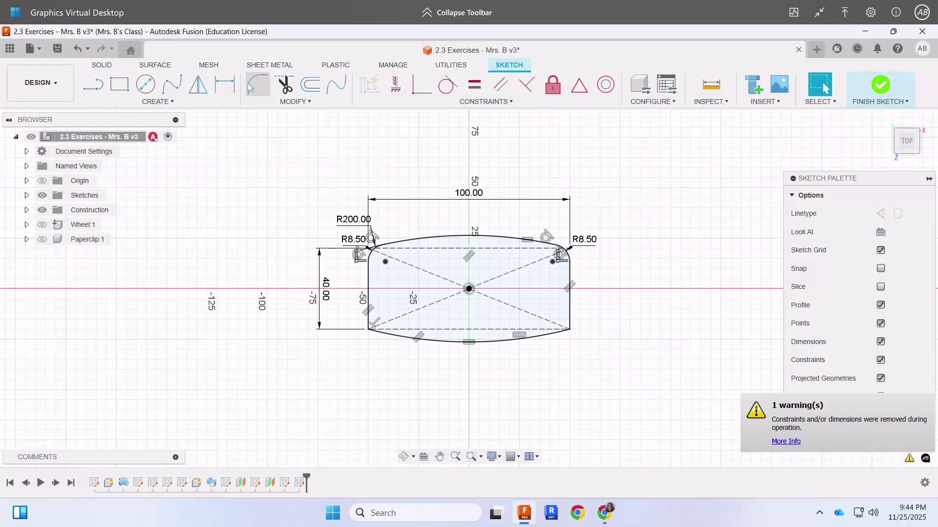
{"action": "left_click", "coordinate": [370, 306]}
{"action": "left_click", "coordinate": [396, 335]}
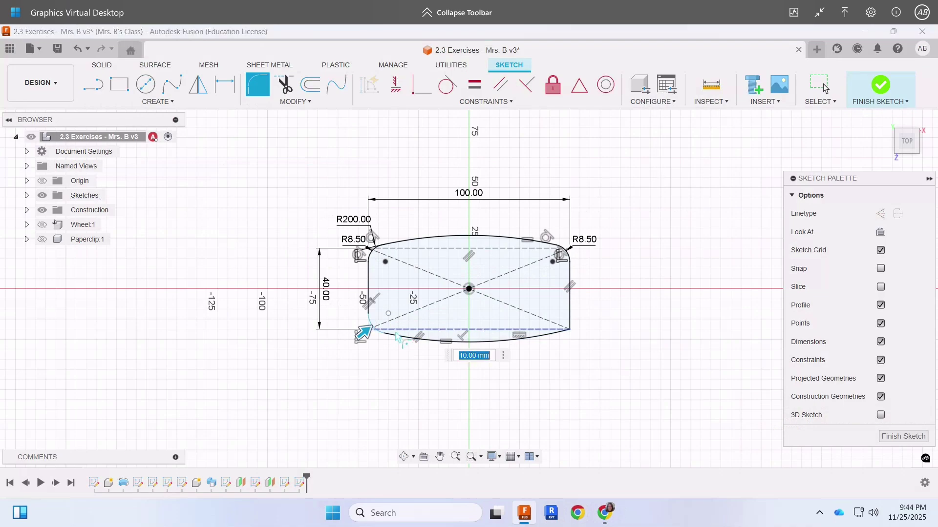
{"action": "type", "text": "8.5"}
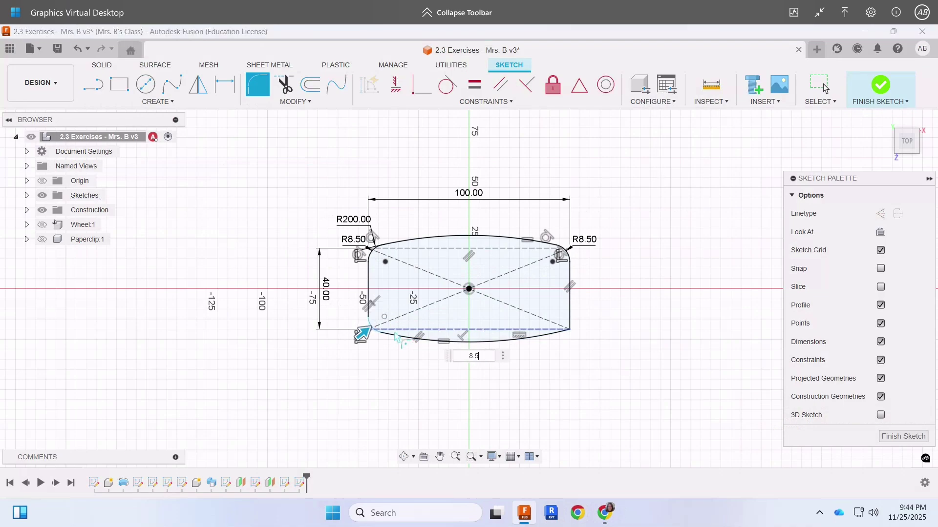
{"action": "key", "text": "Return"}
- Fillet the corner between the lower arc and the right vertical line with an 8.5 mm radius and finish the sketch
{"action": "left_click", "coordinate": [263, 92]}
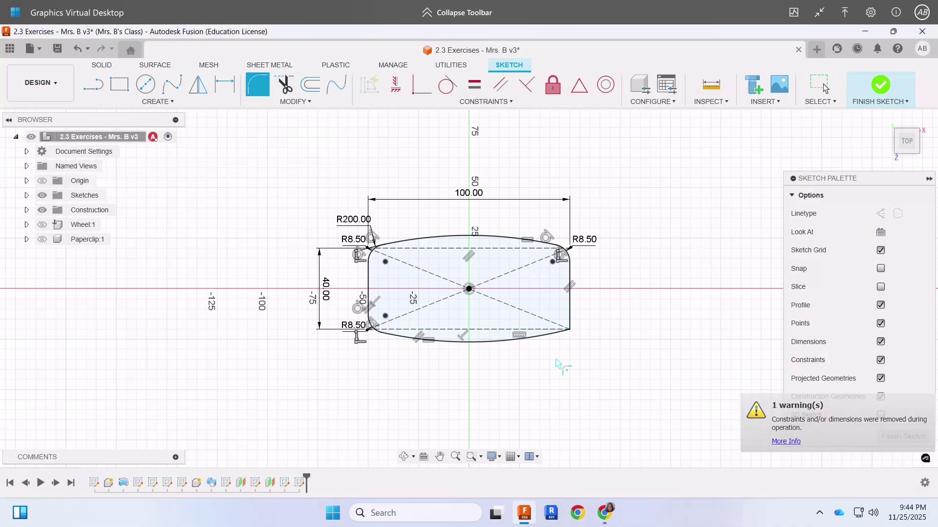
{"action": "left_click", "coordinate": [540, 337]}
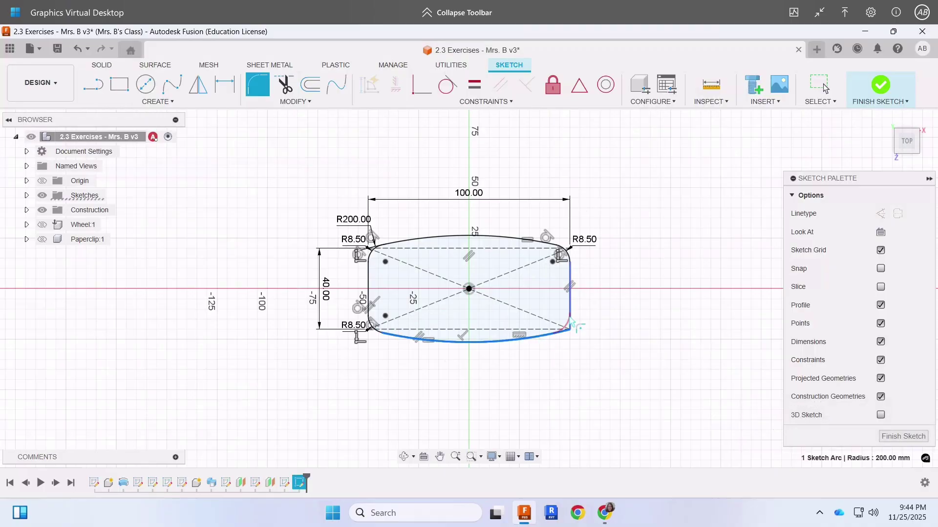
{"action": "left_click", "coordinate": [571, 314]}
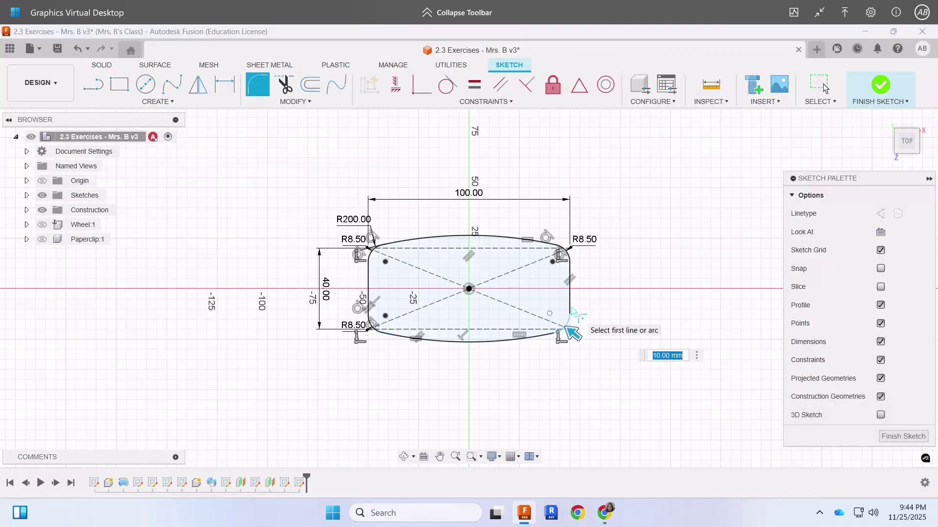
{"action": "type", "text": "8.5"}
{"action": "key", "text": "Return"}
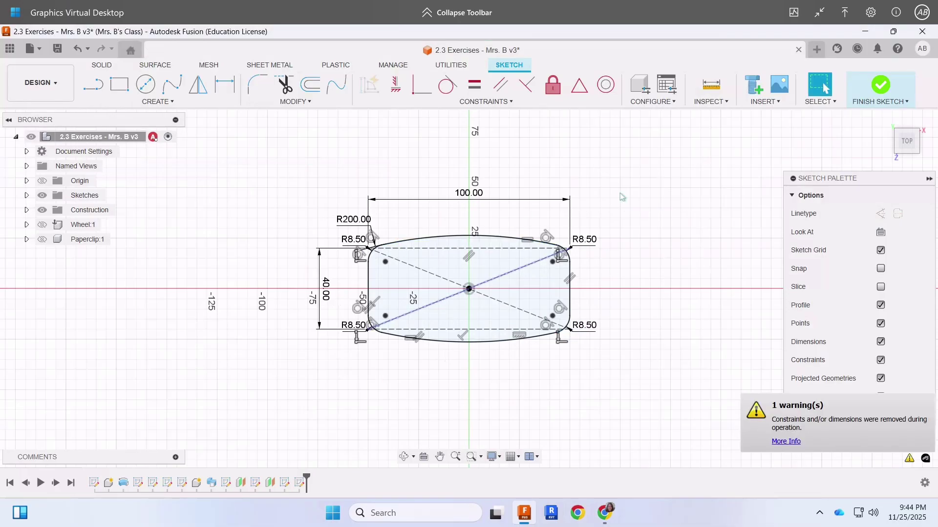
{"action": "left_click", "coordinate": [871, 95]}
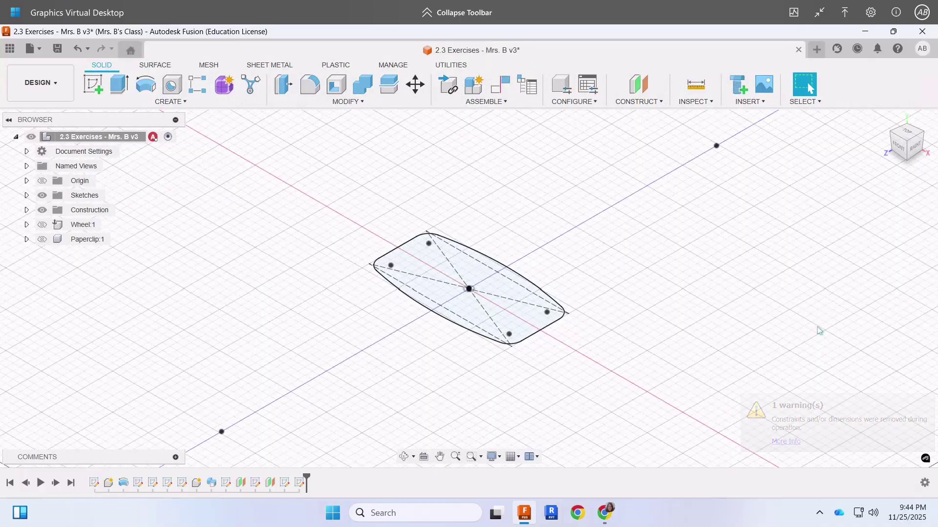
- Check the instructions in the browser, return to Fusion and create a construction plane offset 50 mm from the horizontal XZ origin plane
{"action": "left_click", "coordinate": [608, 520]}
{"action": "scroll", "coordinate": [576, 421], "scroll_direction": "down", "scroll_amount": 4}
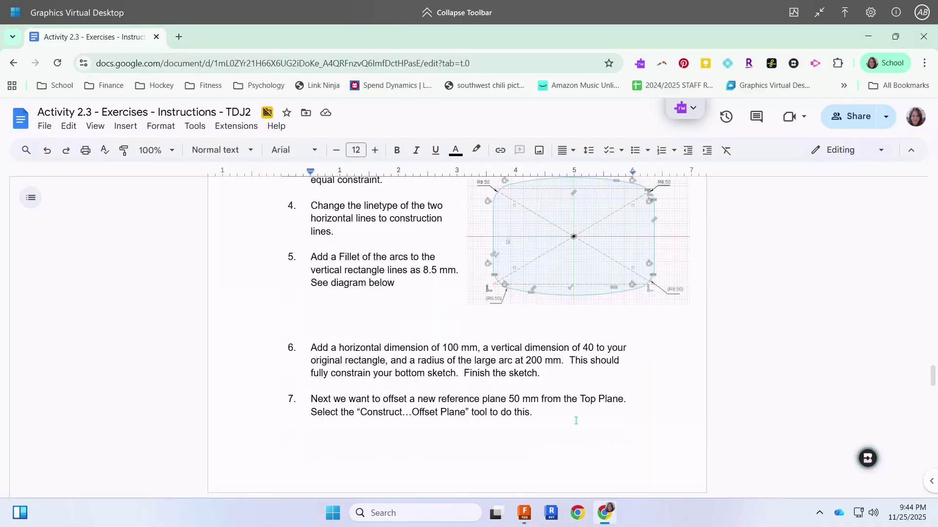
{"action": "scroll", "coordinate": [576, 421], "scroll_direction": "down", "scroll_amount": 1}
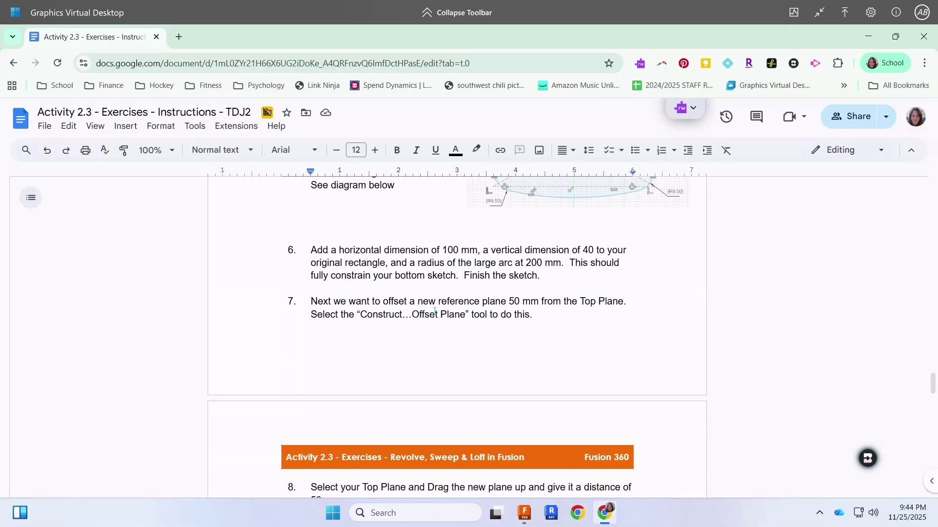
{"action": "scroll", "coordinate": [570, 376], "scroll_direction": "down", "scroll_amount": 1}
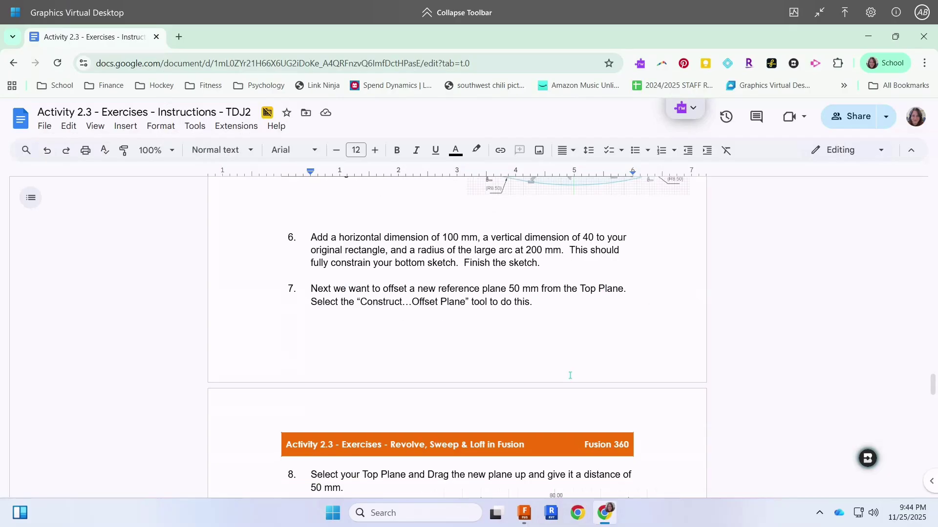
{"action": "left_click", "coordinate": [525, 515]}
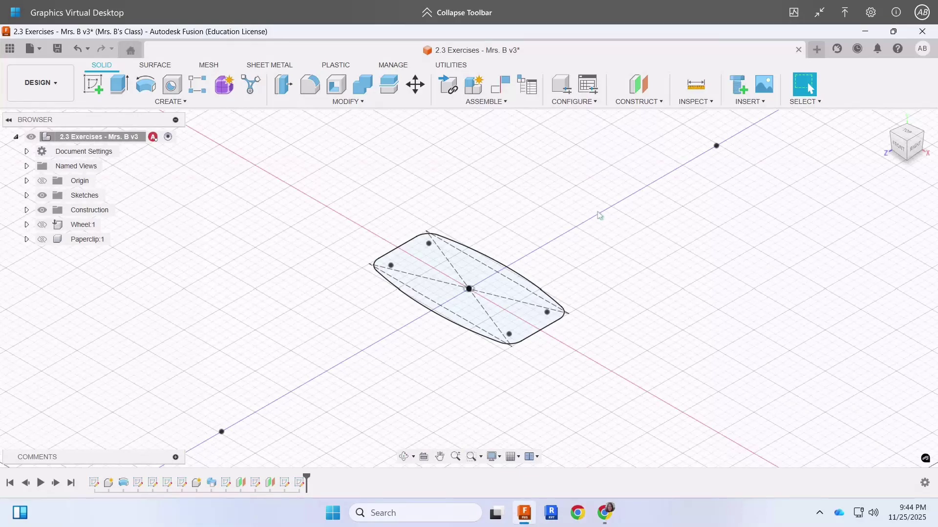
{"action": "left_click", "coordinate": [653, 102]}
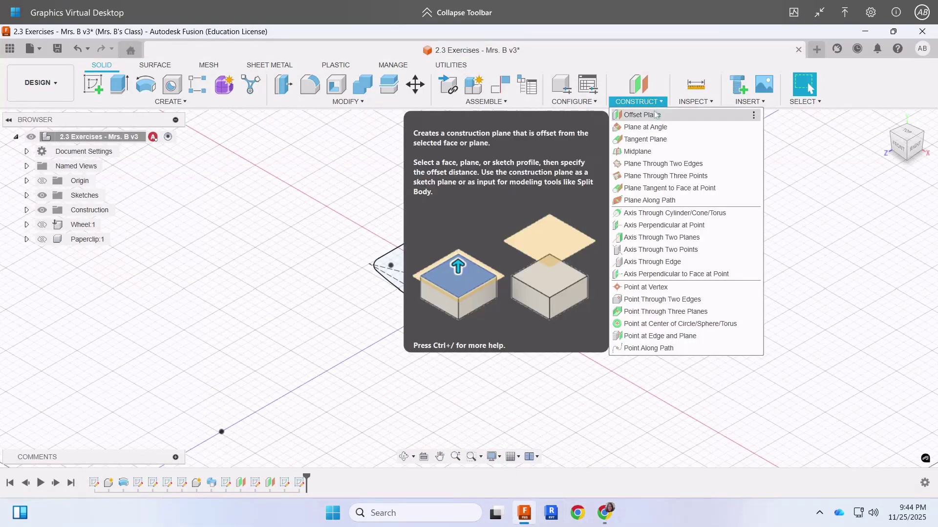
{"action": "left_click", "coordinate": [656, 116]}
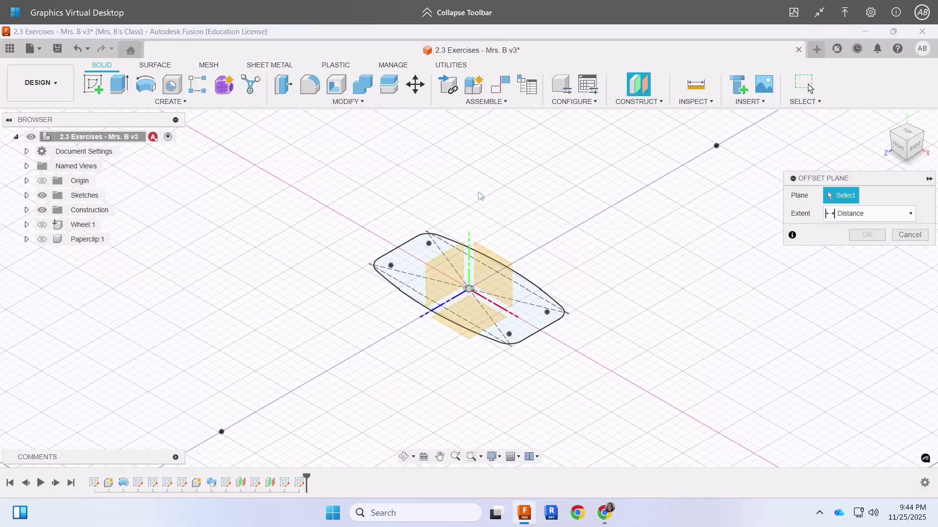
{"action": "left_click", "coordinate": [469, 337]}
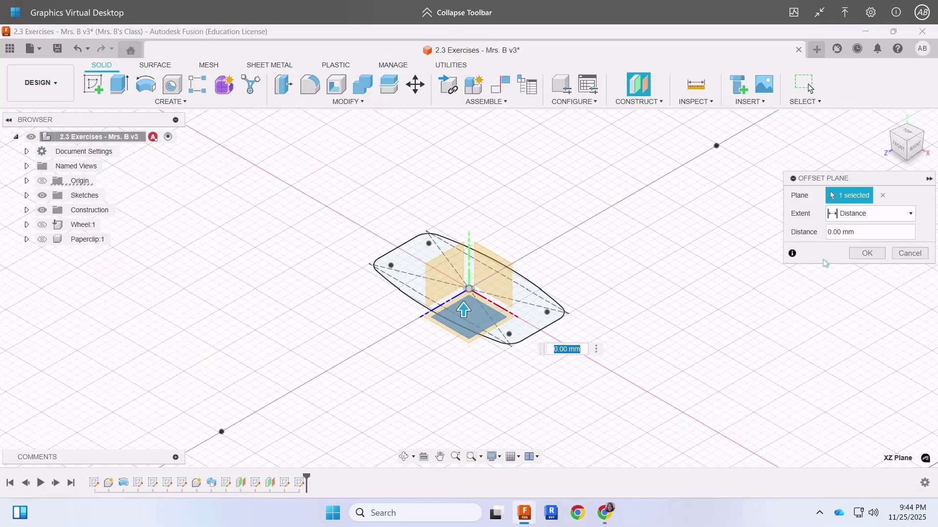
{"action": "left_click", "coordinate": [869, 233]}
{"action": "left_click_drag", "start_coordinate": [868, 233], "coordinate": [794, 238]}
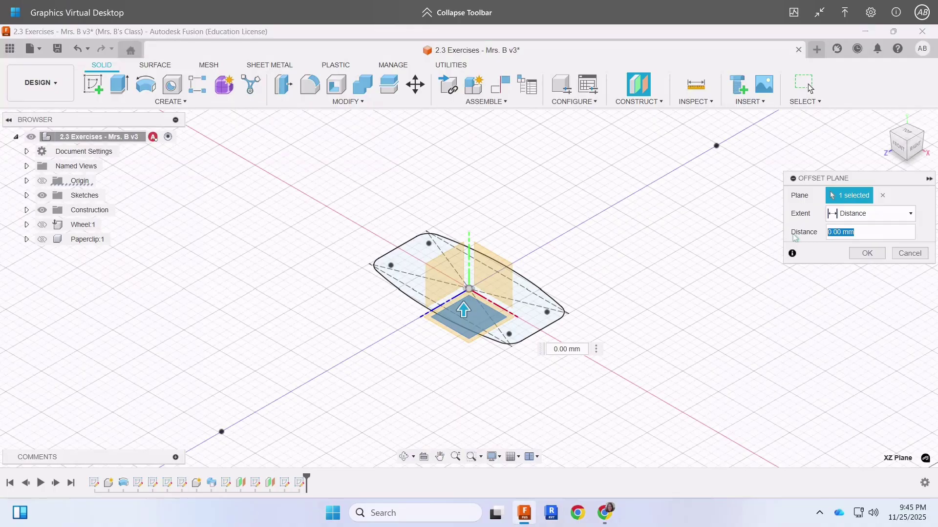
{"action": "type", "text": "50"}
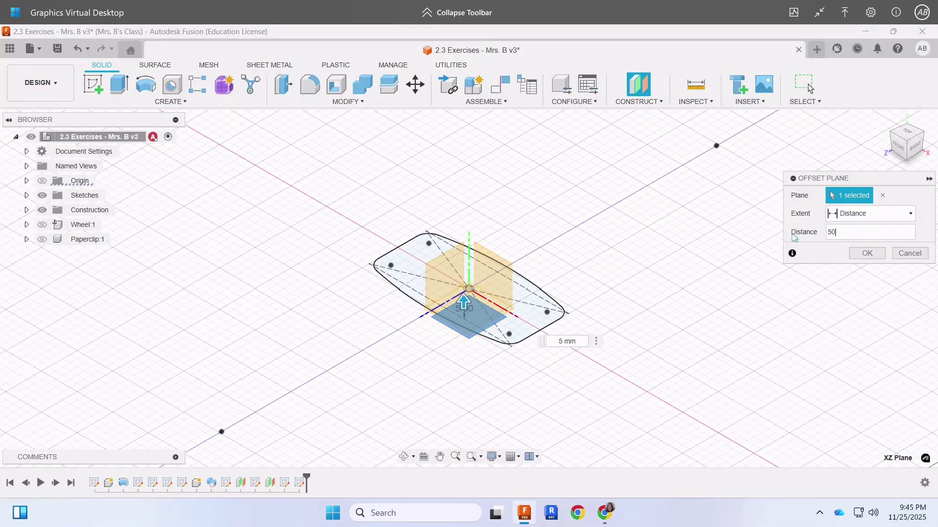
{"action": "key", "text": "Return"}
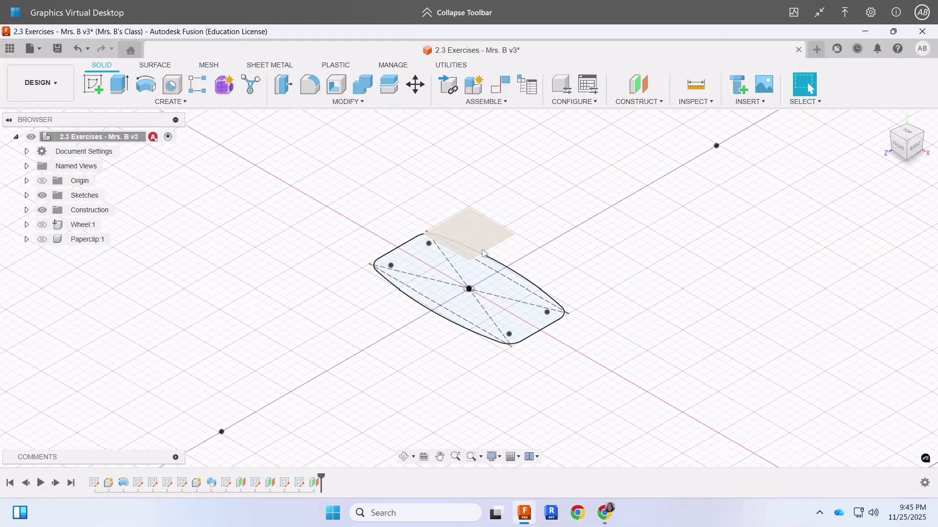
- Start a sketch on the new offset plane, check the ellipse instructions and diagram in the browser, and return to Fusion
{"action": "left_click", "coordinate": [92, 84]}
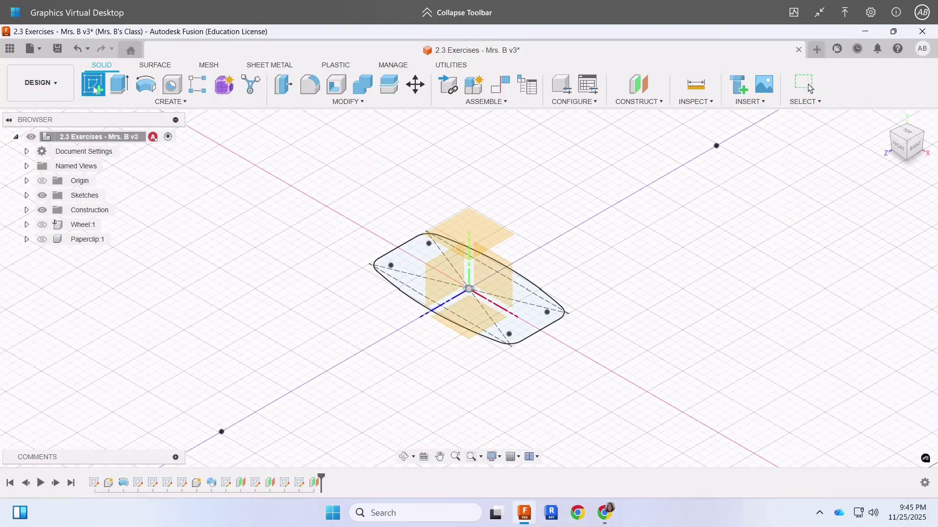
{"action": "left_click", "coordinate": [550, 249]}
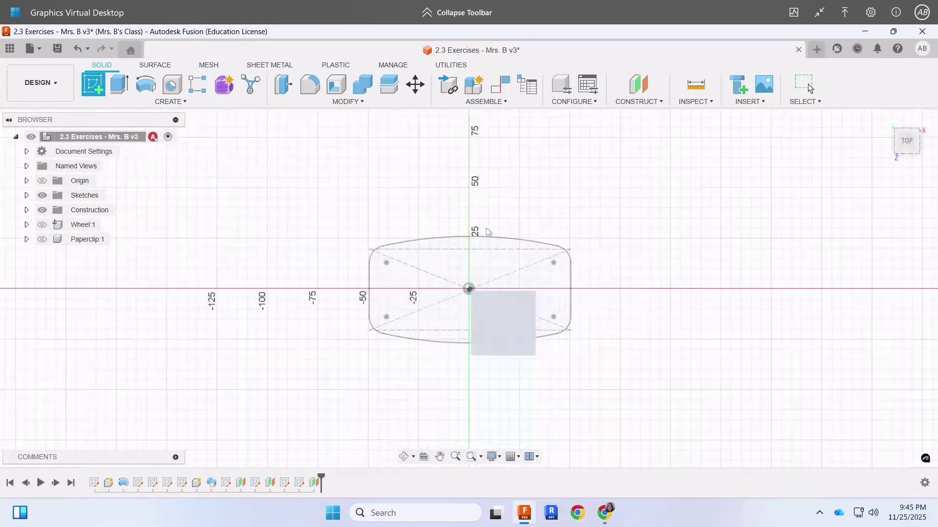
{"action": "left_click", "coordinate": [610, 520]}
{"action": "scroll", "coordinate": [412, 347], "scroll_direction": "down", "scroll_amount": 5}
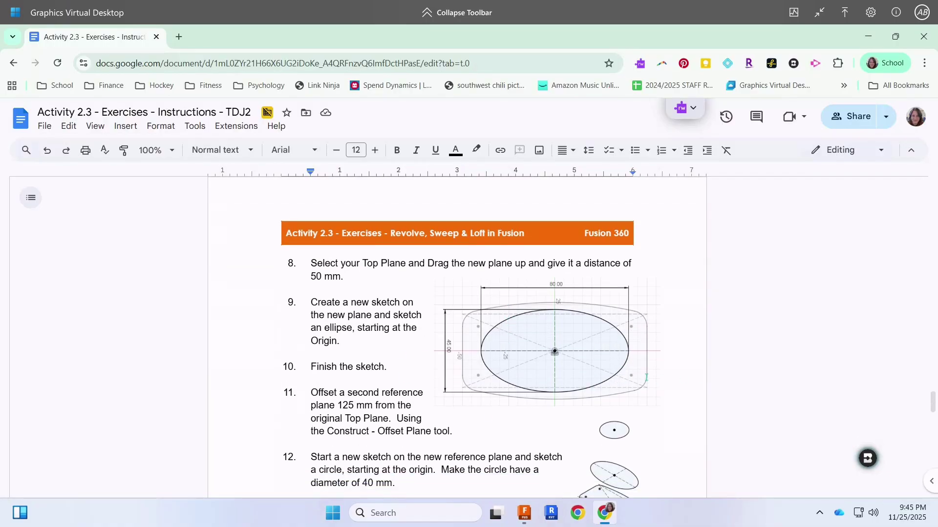
{"action": "left_click", "coordinate": [559, 293]}
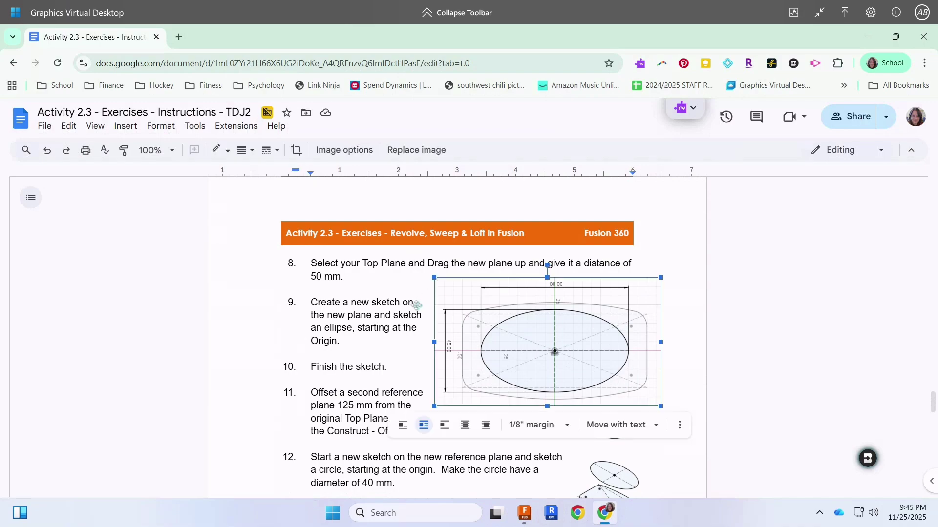
{"action": "left_click", "coordinate": [525, 514]}
- Sketch an ellipse centred on the origin, about 73 mm wide along the horizontal axis and 40 mm high
{"action": "left_click", "coordinate": [207, 103]}
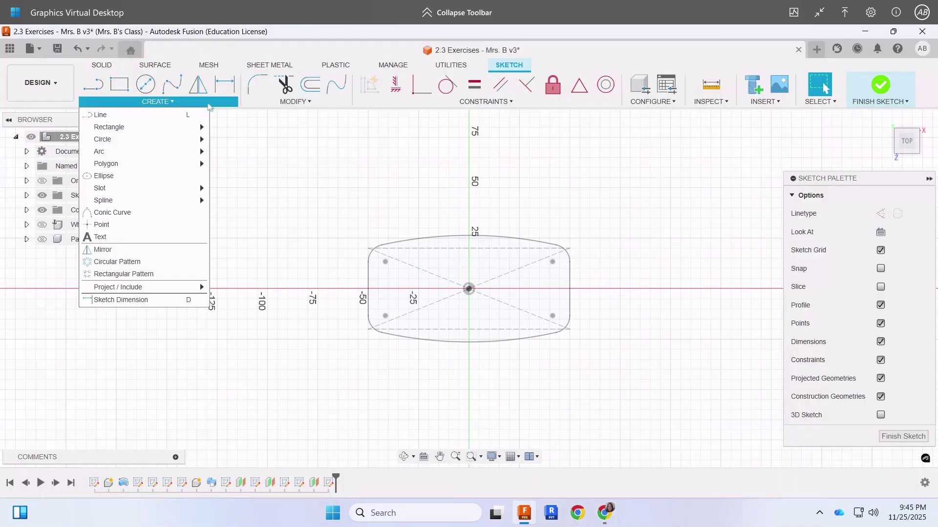
{"action": "left_click", "coordinate": [104, 176]}
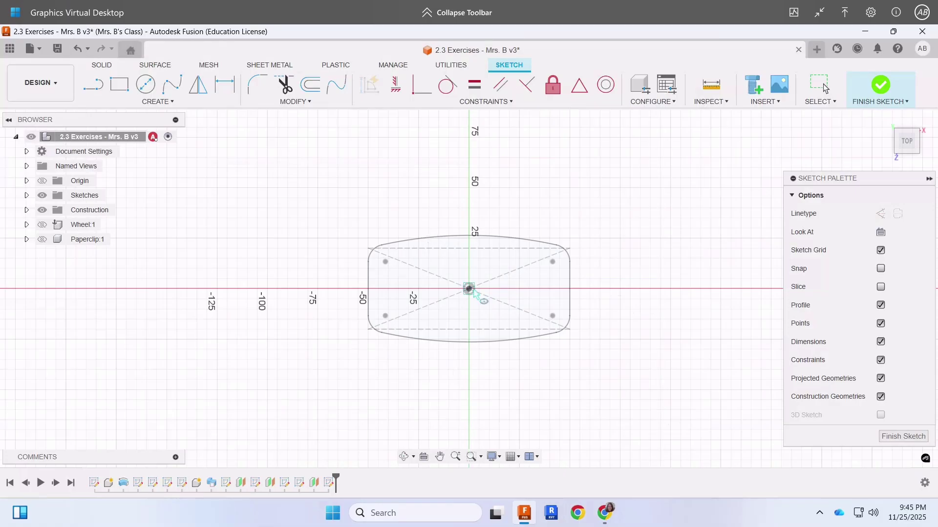
{"action": "left_click", "coordinate": [469, 289]}
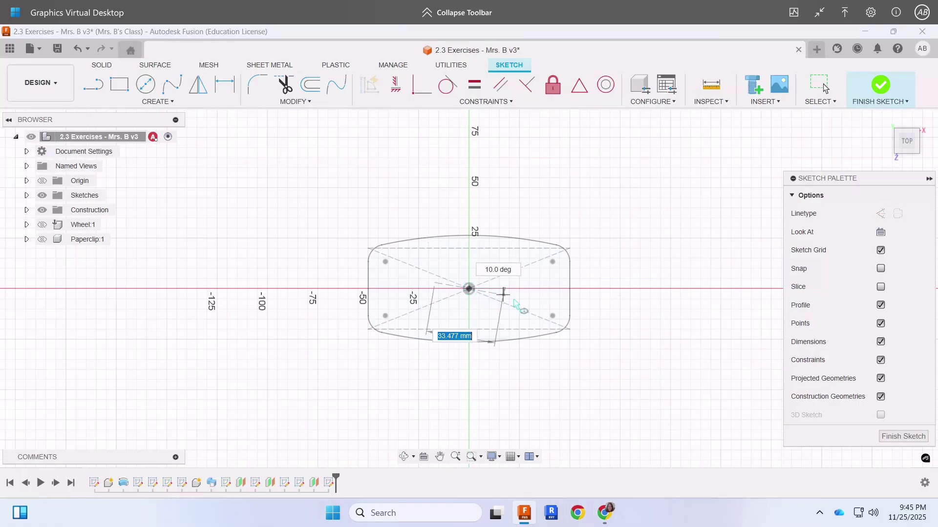
{"action": "left_click", "coordinate": [544, 289]}
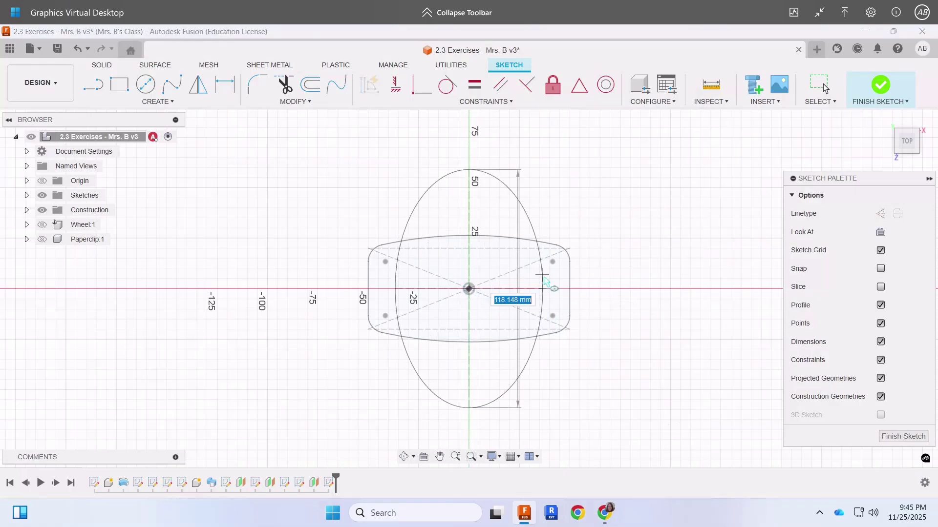
{"action": "type", "text": "4"}
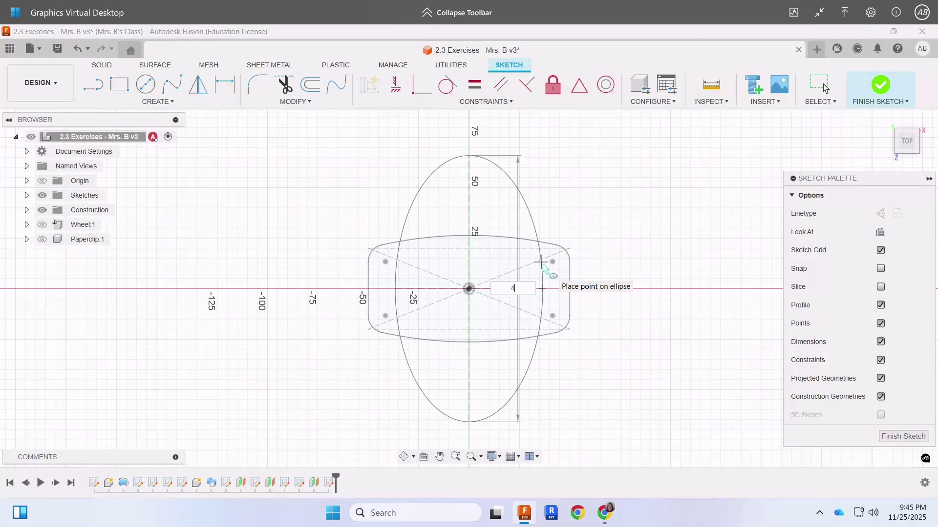
{"action": "type", "text": "0"}
{"action": "key", "text": "Return"}
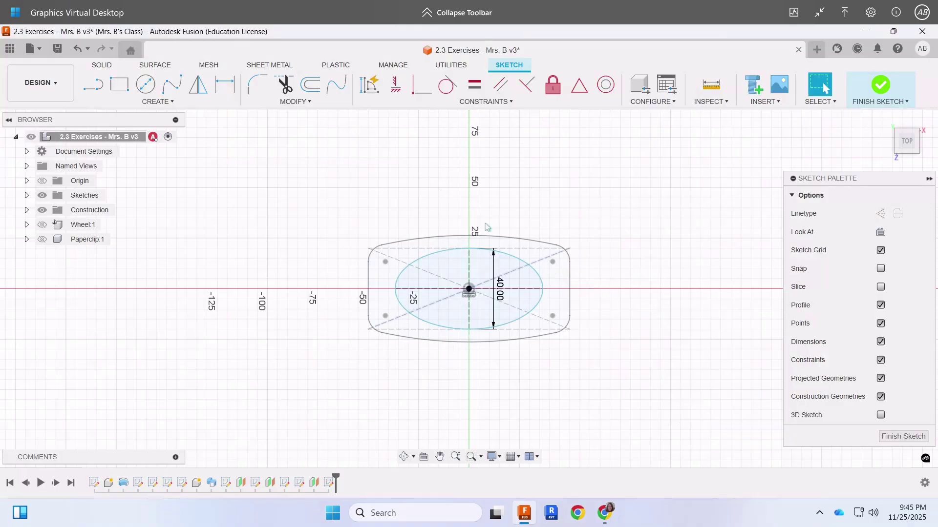
- Dimension the ellipse's full width between its two horizontal-axis end points as 80 mm and finish the sketch
{"action": "left_click", "coordinate": [225, 87]}
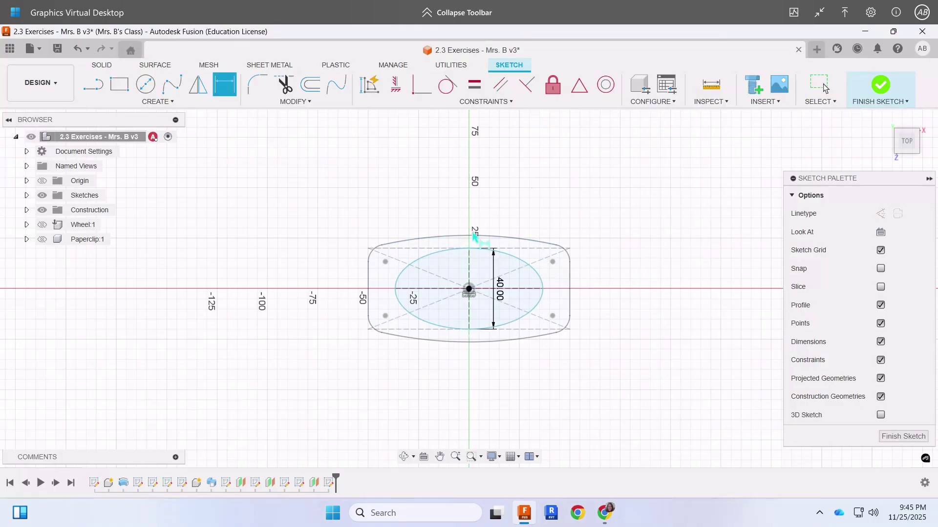
{"action": "left_click", "coordinate": [419, 262]}
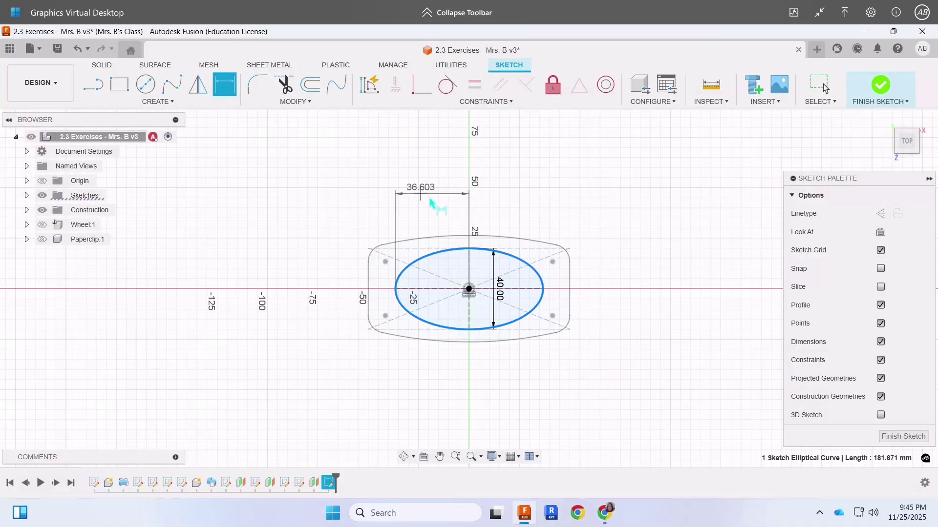
{"action": "key", "text": "Escape"}
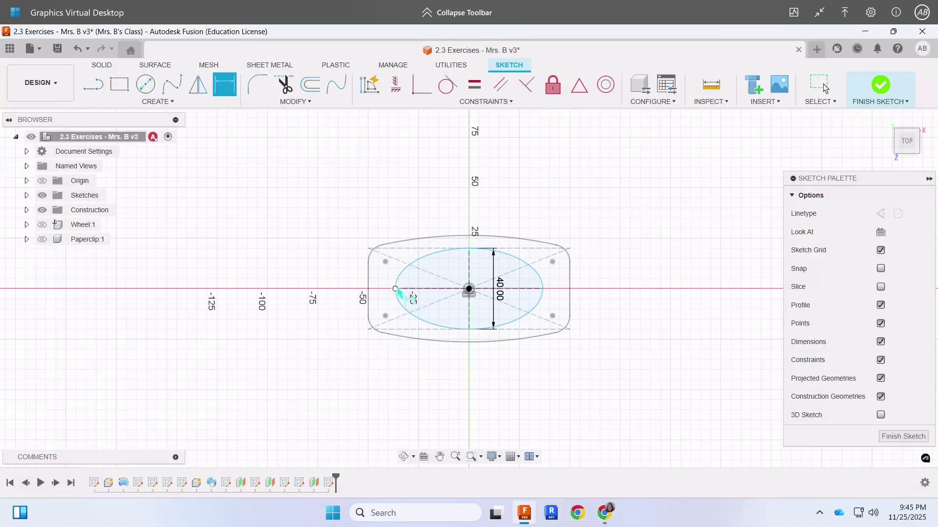
{"action": "left_click", "coordinate": [395, 289]}
{"action": "left_click", "coordinate": [543, 288]}
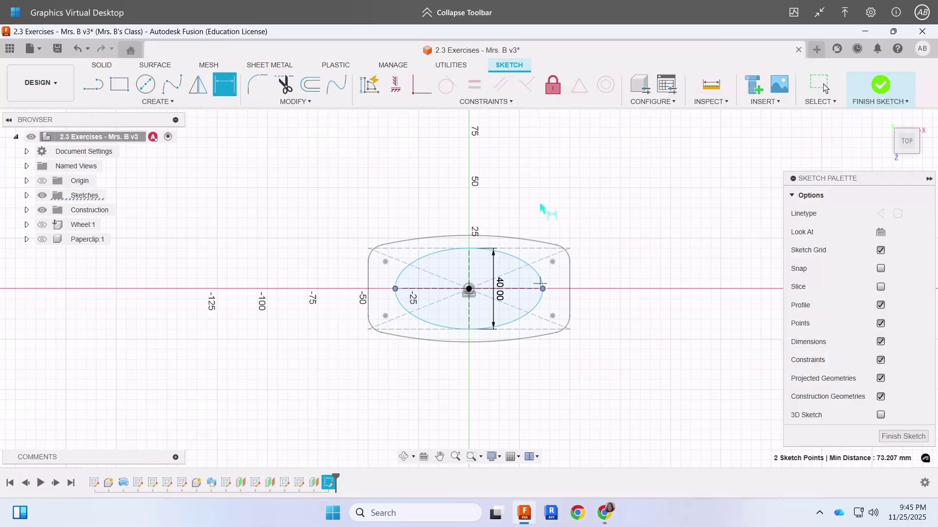
{"action": "left_click", "coordinate": [543, 188]}
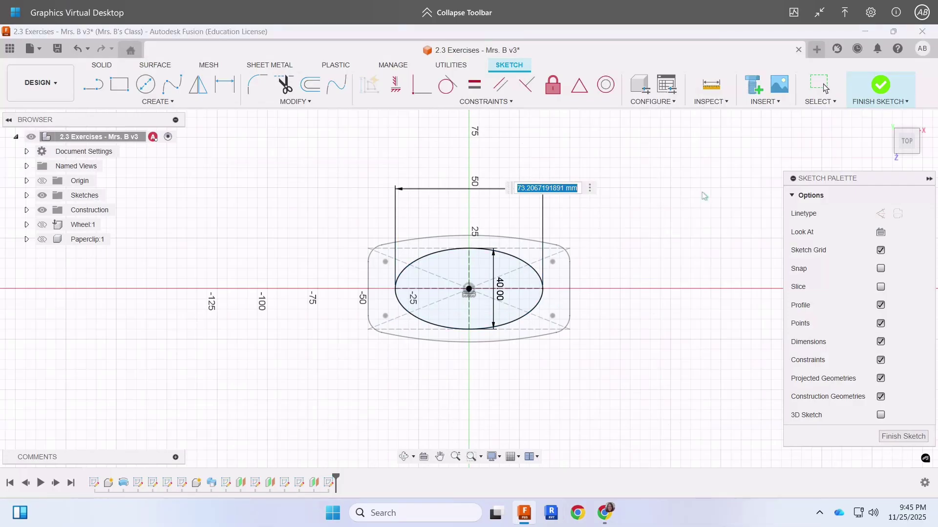
{"action": "type", "text": "80"}
{"action": "key", "text": "Return"}
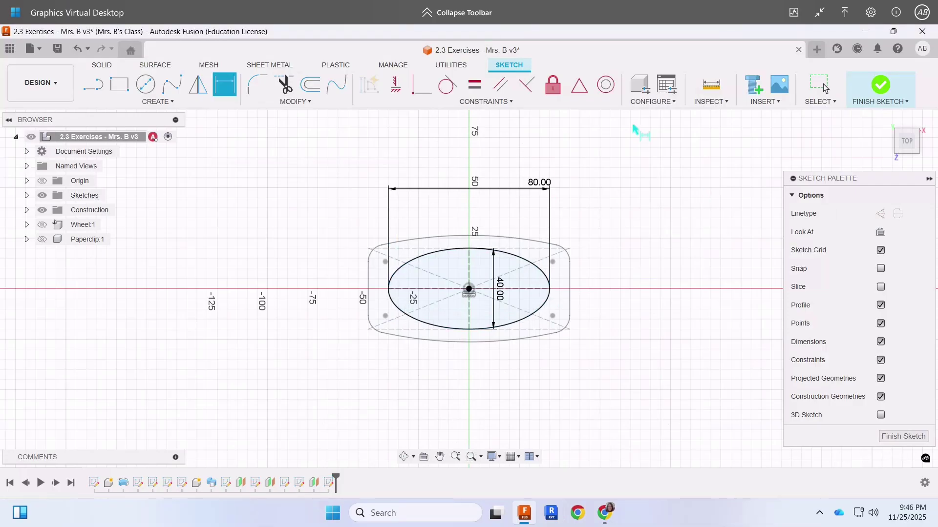
{"action": "left_click", "coordinate": [885, 99]}
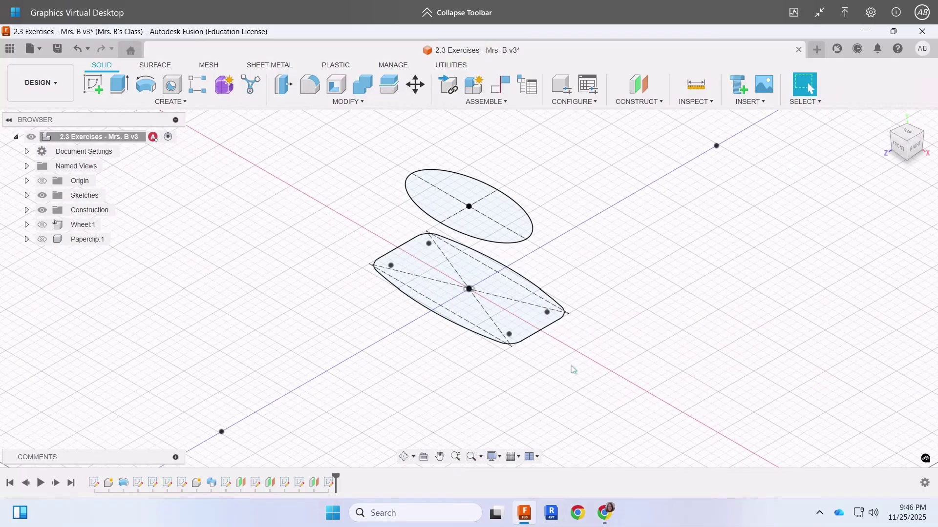
- Check the second reference plane instructions in the browser, return to Fusion and create a construction plane offset 125 mm from the horizontal XZ origin plane
{"action": "left_click", "coordinate": [604, 513]}
{"action": "scroll", "coordinate": [463, 413], "scroll_direction": "down", "scroll_amount": 1}
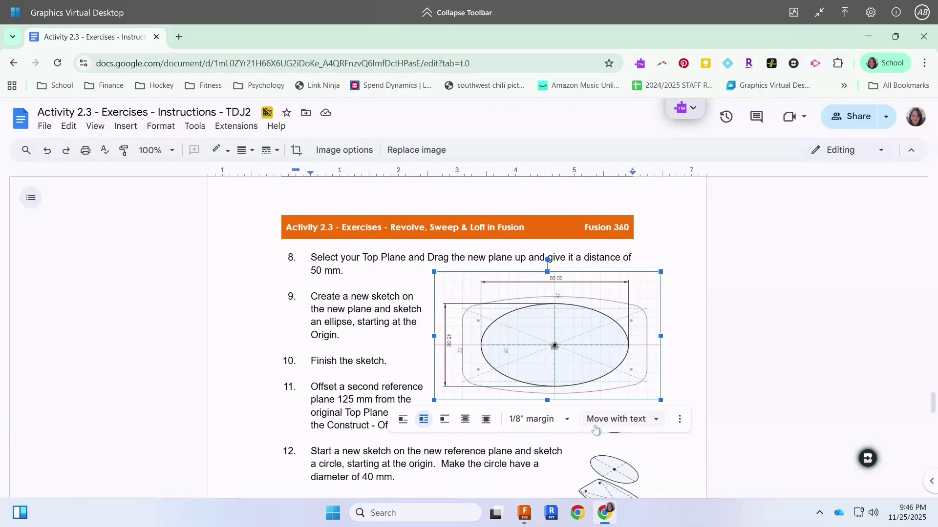
{"action": "left_click", "coordinate": [385, 404]}
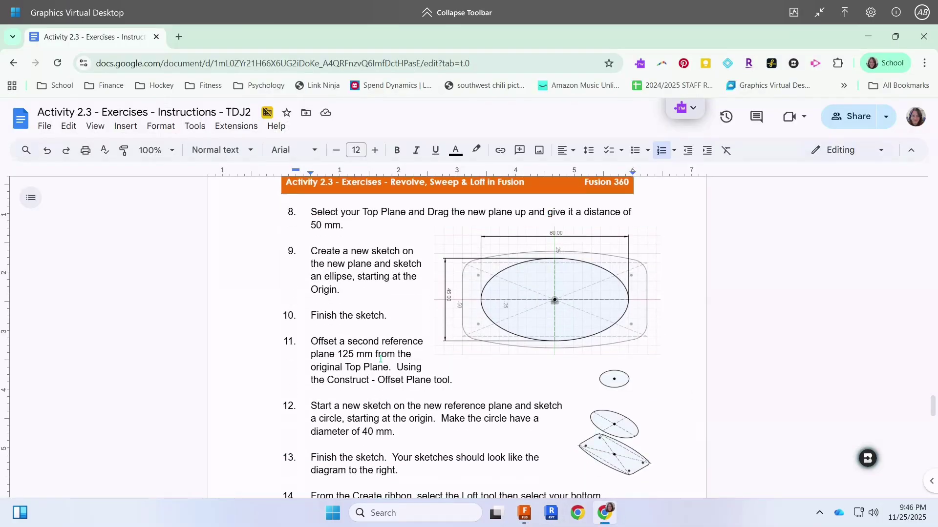
{"action": "left_click", "coordinate": [524, 513]}
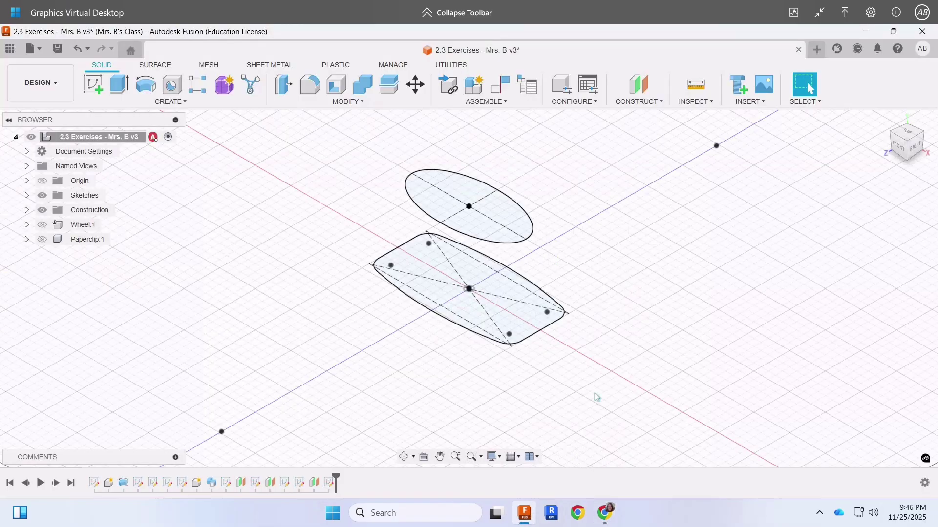
{"action": "left_click", "coordinate": [634, 104]}
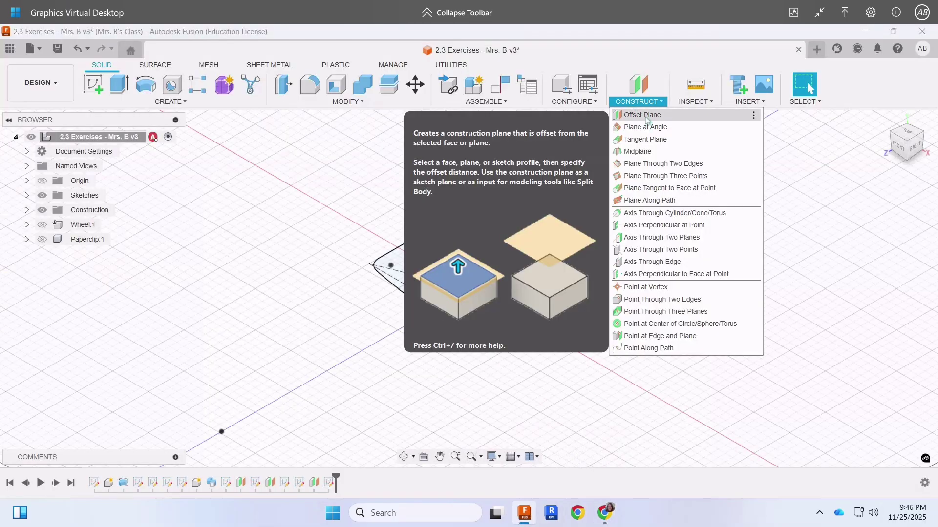
{"action": "left_click", "coordinate": [647, 118]}
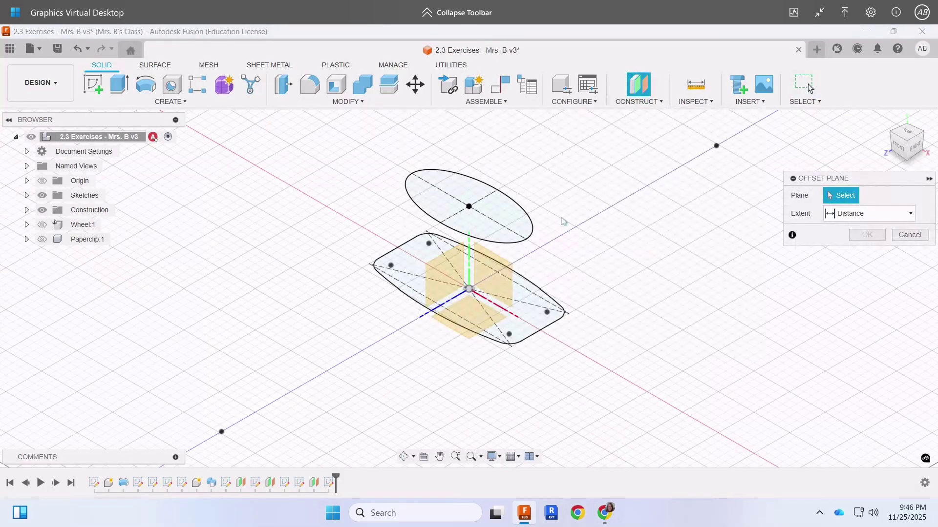
{"action": "left_click", "coordinate": [478, 324]}
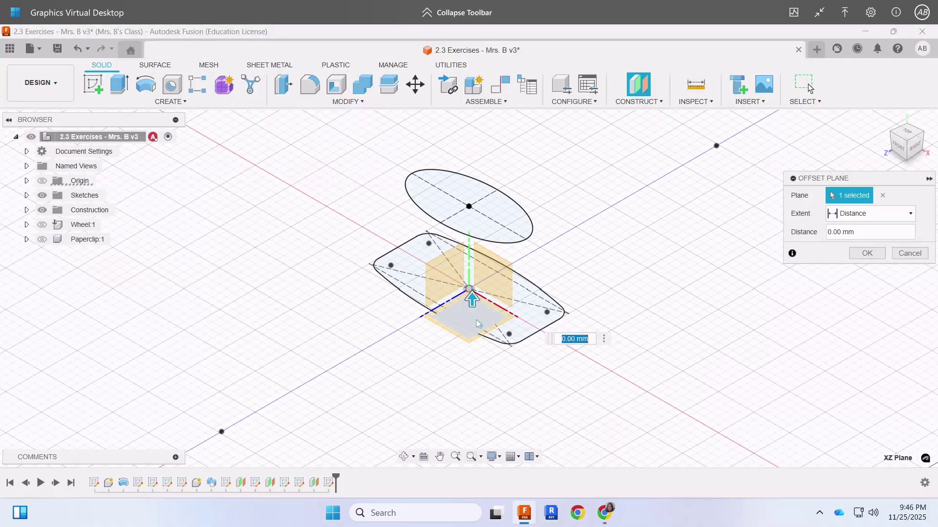
{"action": "type", "text": "125"}
{"action": "key", "text": "Return"}
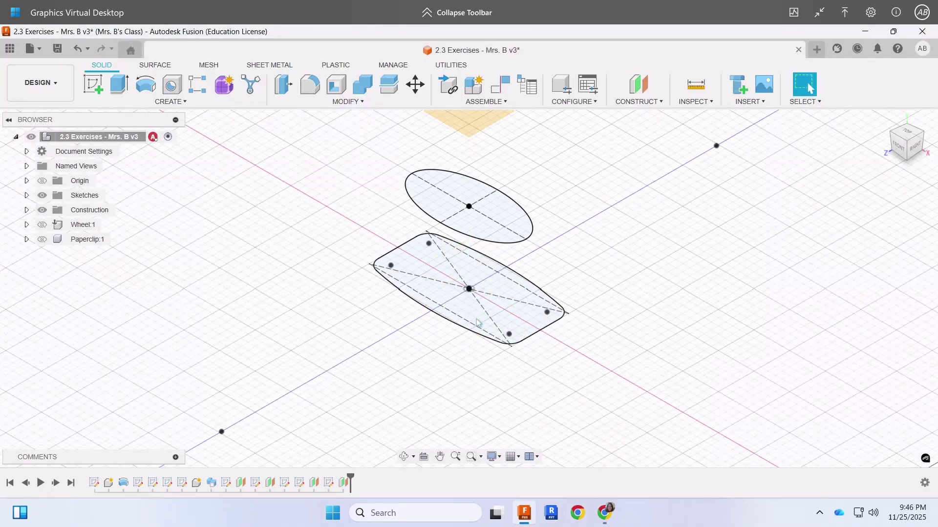
- On the new 125 mm plane, sketch a 40 mm diameter circle centred on the origin, checking the browser instructions for its size, and finish the sketch
{"action": "left_click", "coordinate": [93, 84]}
{"action": "left_click", "coordinate": [477, 131]}
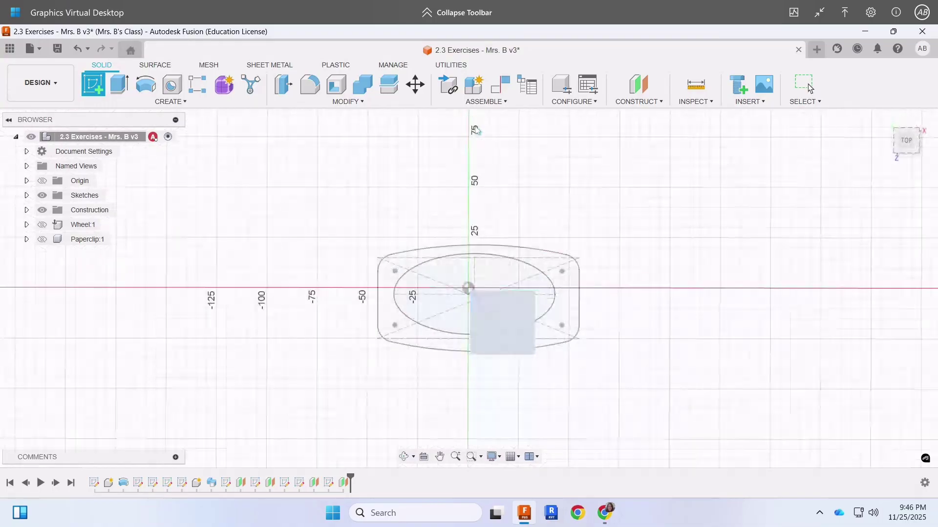
{"action": "left_click", "coordinate": [146, 84]}
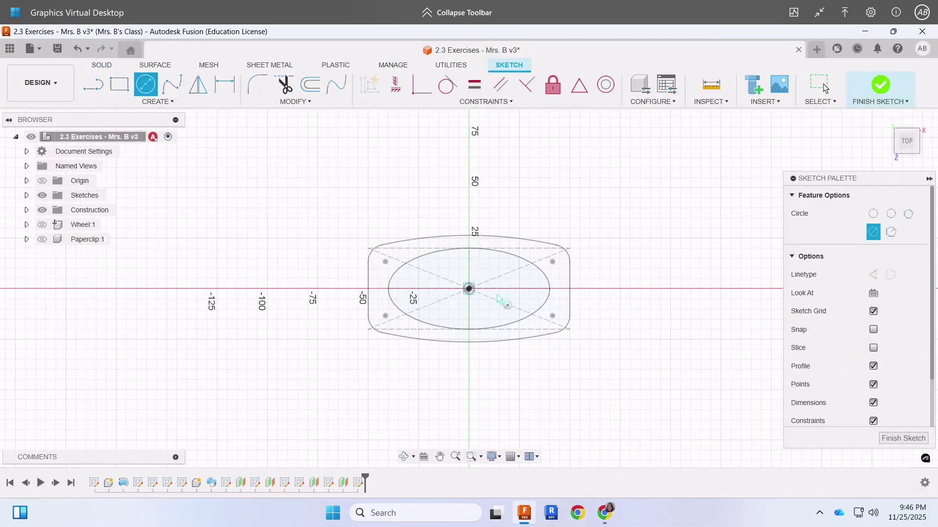
{"action": "left_click", "coordinate": [469, 288]}
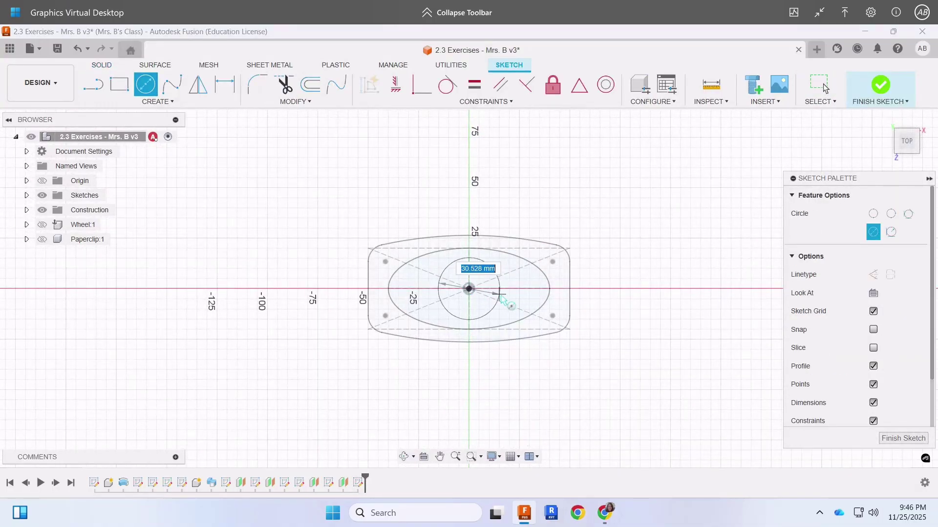
{"action": "left_click", "coordinate": [608, 511]}
{"action": "scroll", "coordinate": [511, 391], "scroll_direction": "down", "scroll_amount": 2}
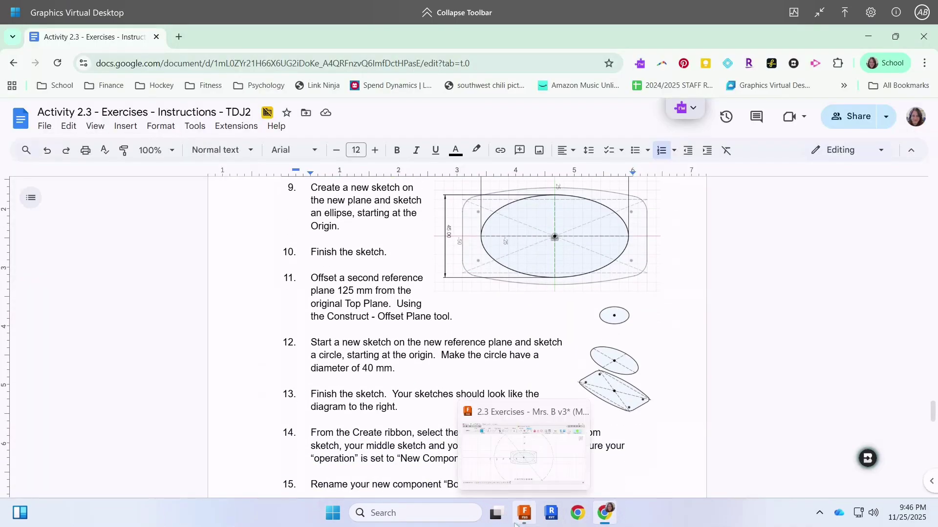
{"action": "left_click", "coordinate": [524, 513]}
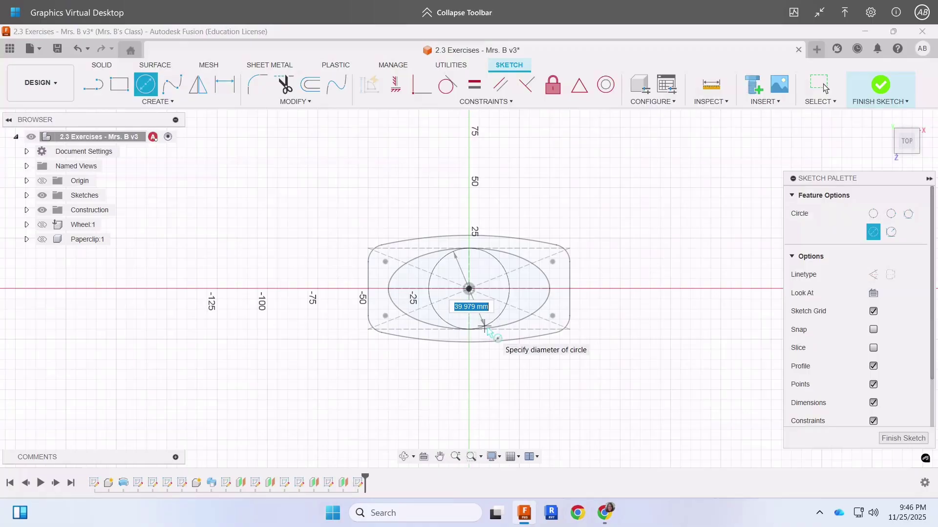
{"action": "type", "text": "40"}
{"action": "key", "text": "Return"}
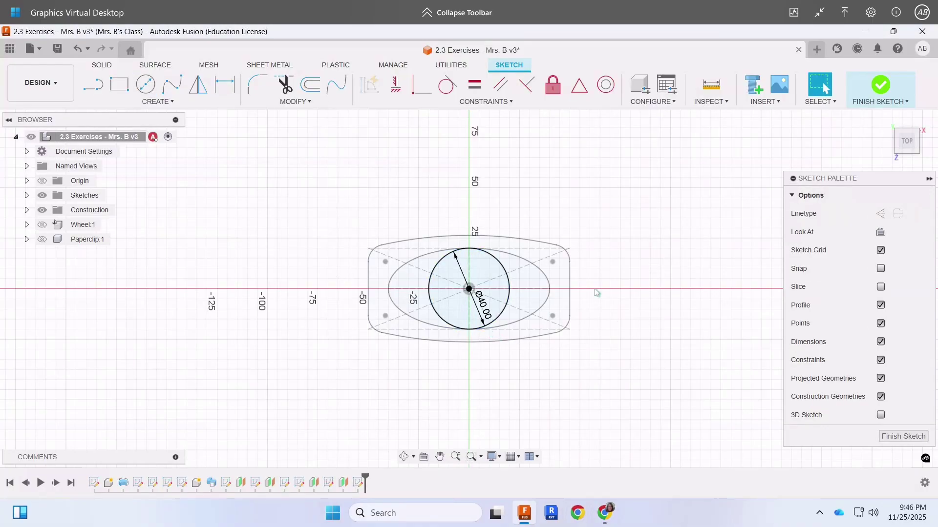
{"action": "left_click", "coordinate": [888, 92]}
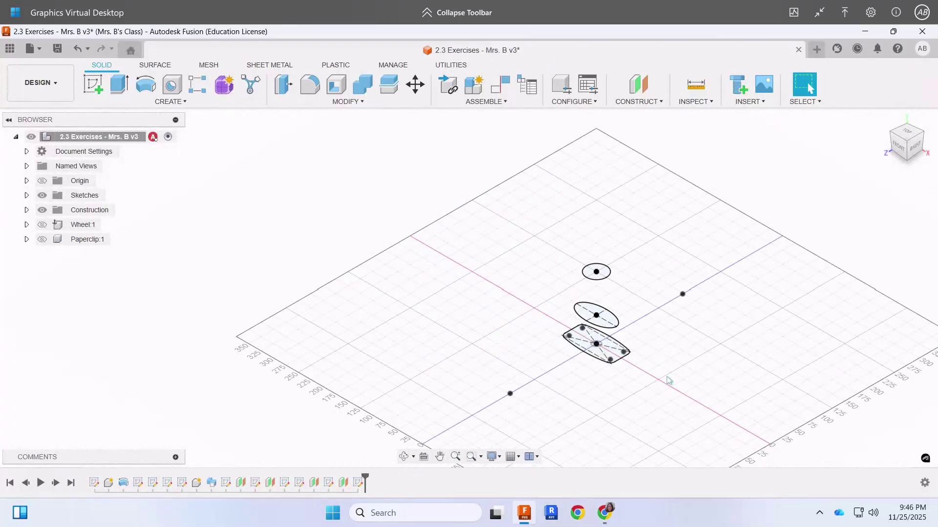
- Loft from the filleted bottom profile through the ellipse to the upper circle, with the operation set to New Component
{"action": "scroll", "coordinate": [653, 322], "scroll_direction": "up", "scroll_amount": 4}
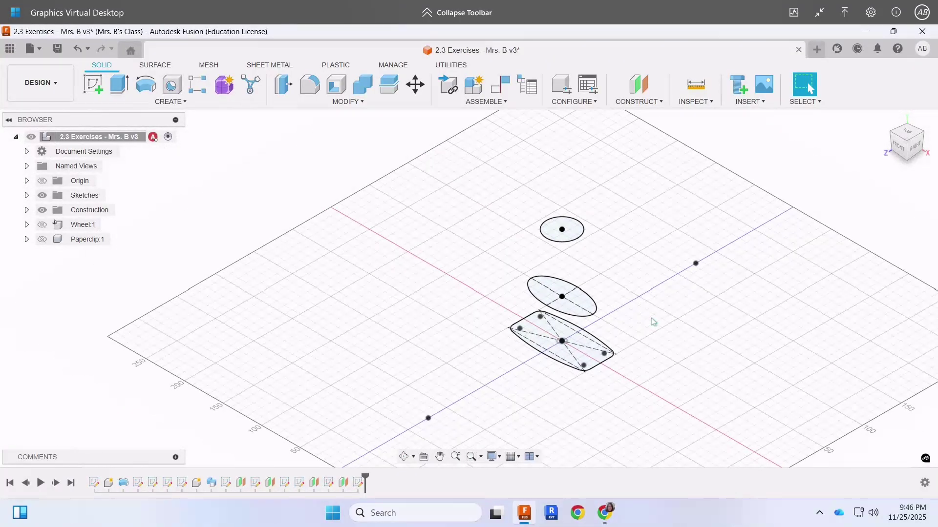
{"action": "left_click", "coordinate": [184, 106]}
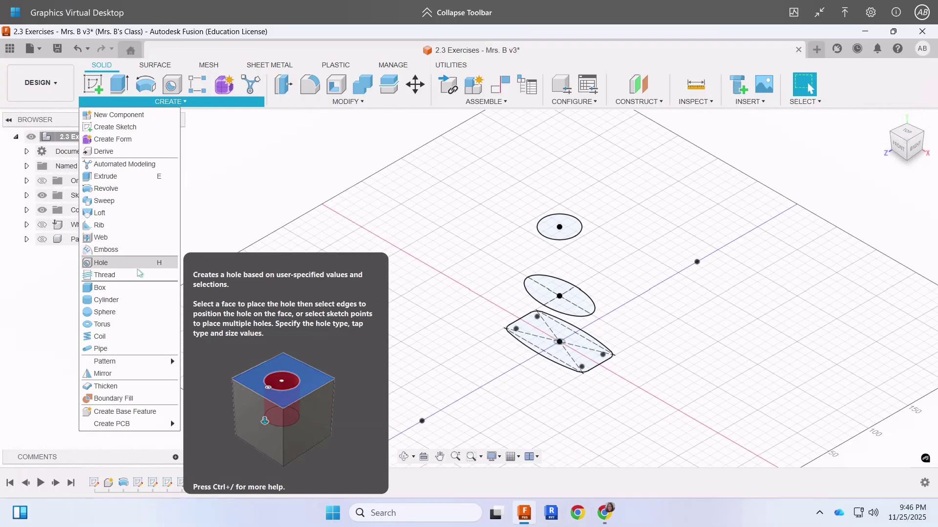
{"action": "left_click", "coordinate": [171, 215]}
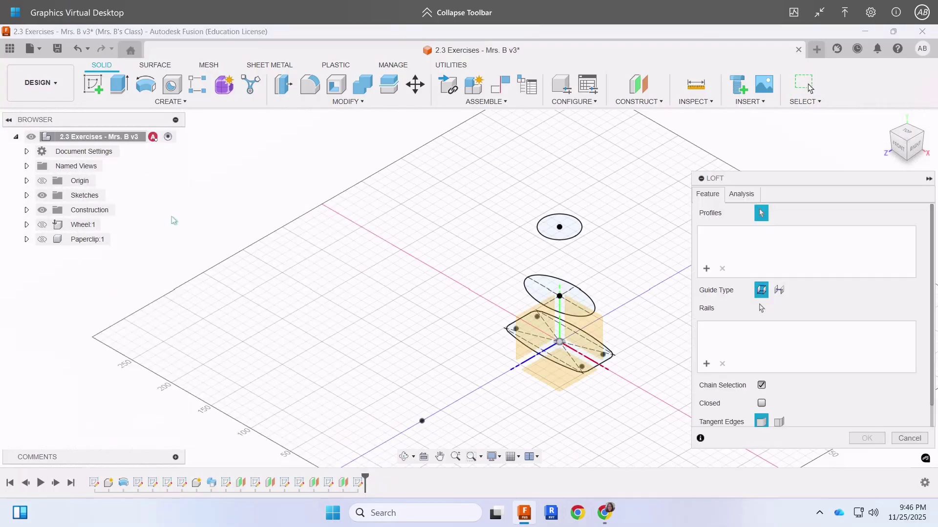
{"action": "scroll", "coordinate": [791, 383], "scroll_direction": "down", "scroll_amount": 1}
{"action": "left_click", "coordinate": [820, 416]}
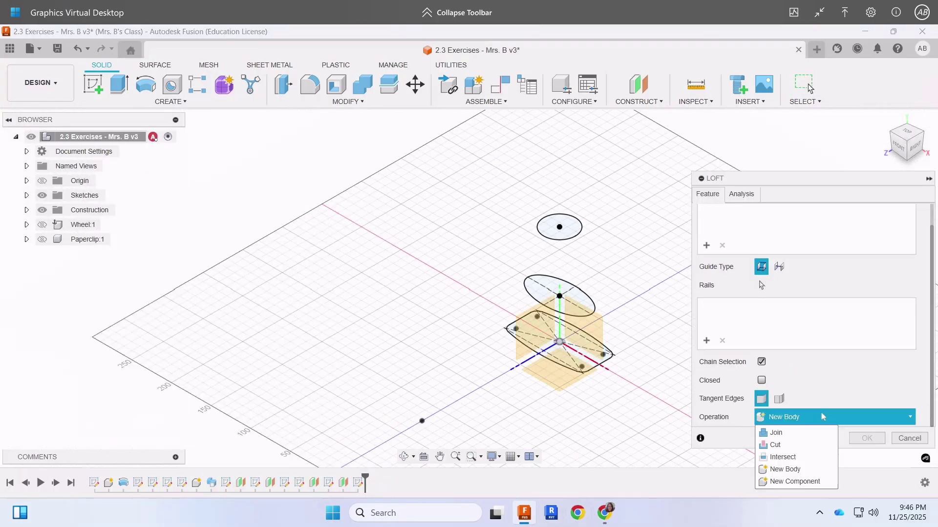
{"action": "left_click", "coordinate": [817, 482]}
{"action": "scroll", "coordinate": [796, 380], "scroll_direction": "up", "scroll_amount": 1}
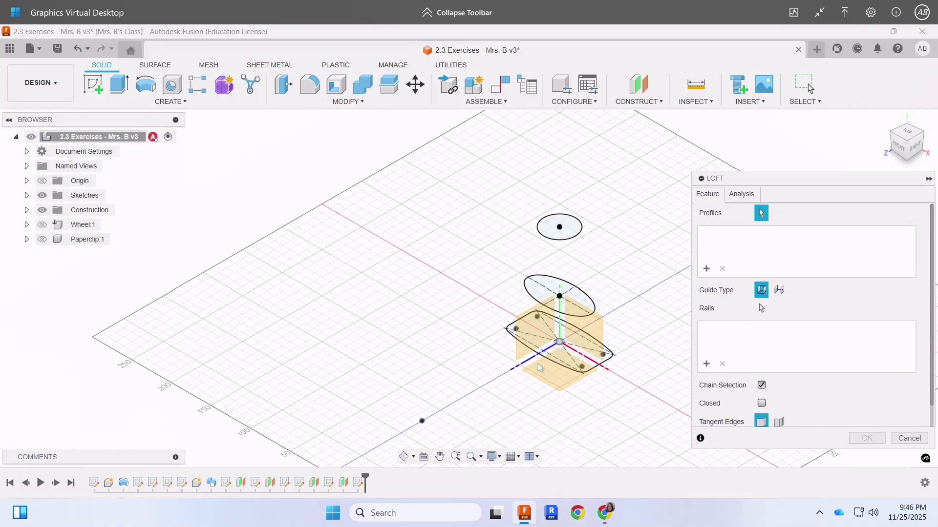
{"action": "left_click", "coordinate": [555, 344]}
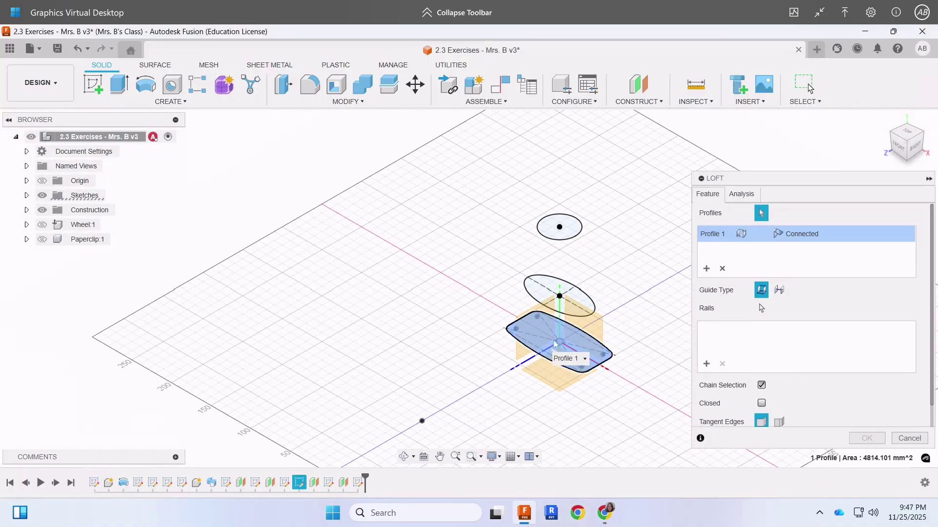
{"action": "left_click", "coordinate": [548, 297]}
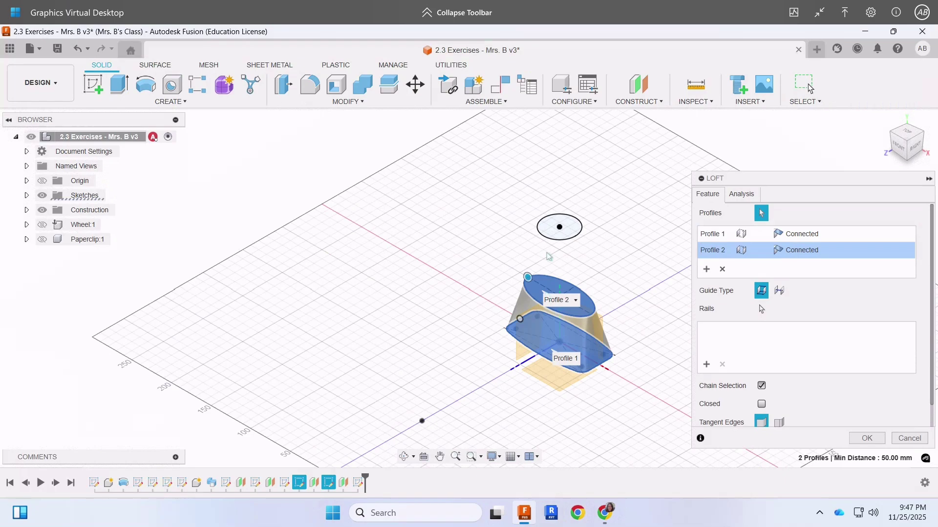
{"action": "left_click", "coordinate": [556, 239]}
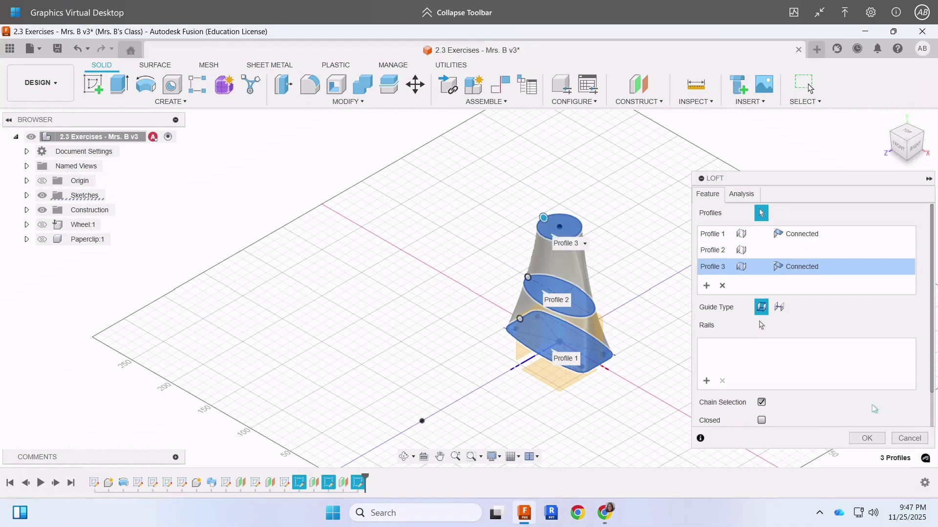
{"action": "left_click", "coordinate": [878, 438]}
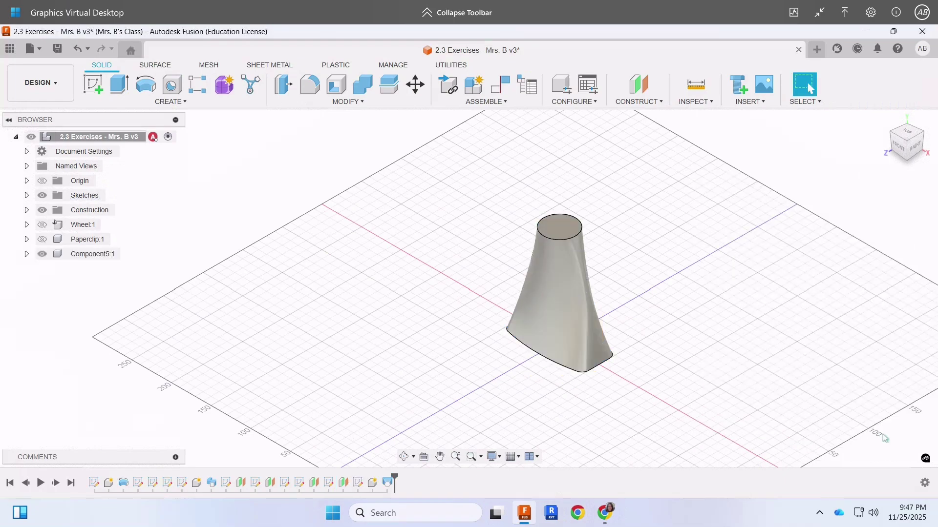
- Rename the new lofted component as Bottle
{"action": "right_click", "coordinate": [54, 254]}
{"action": "left_click", "coordinate": [119, 343]}
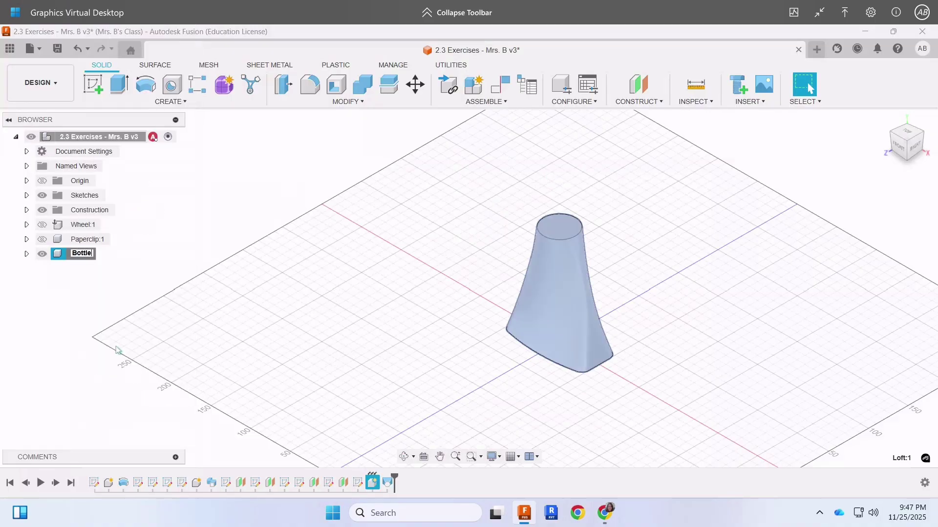
{"action": "key", "text": "Return"}
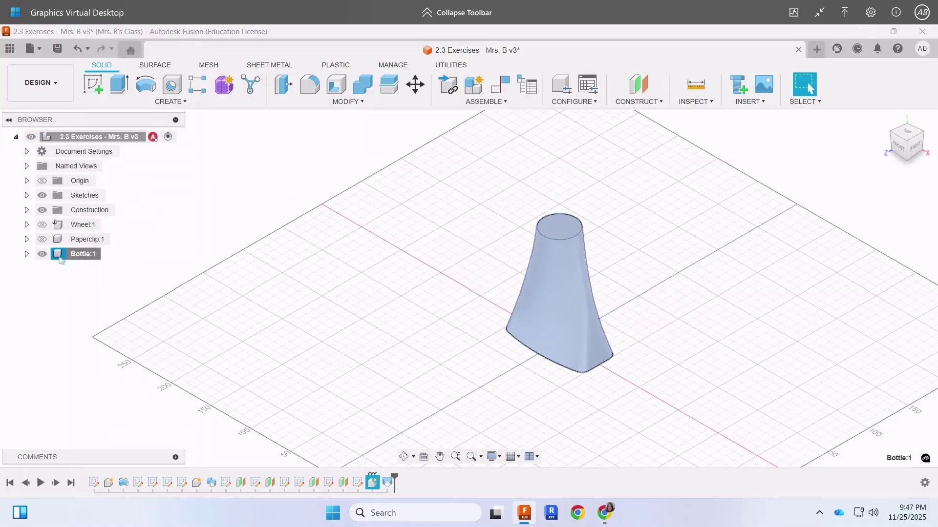
- Show the Paperclip and Wheel components, and move the bottle and the wheel apart to opposite sides of the paperclip
{"action": "left_click", "coordinate": [42, 239]}
{"action": "left_click", "coordinate": [42, 225]}
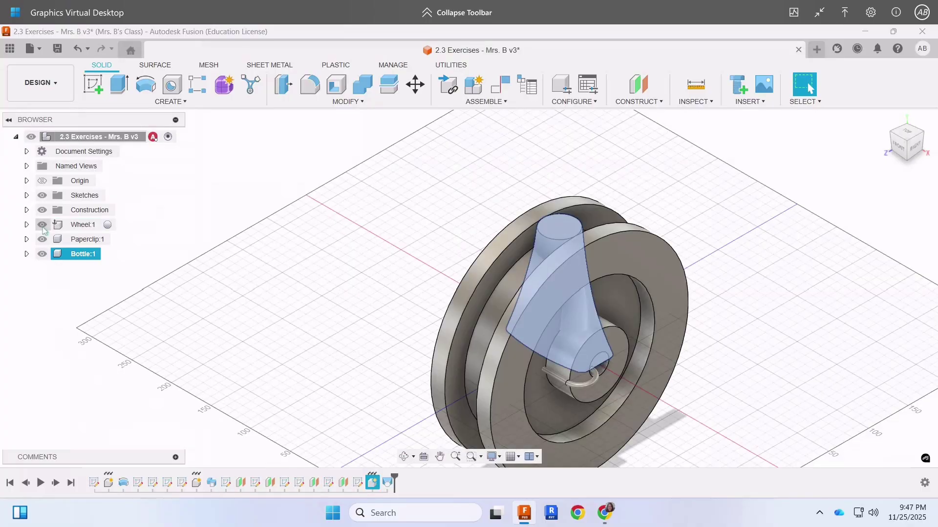
{"action": "scroll", "coordinate": [417, 275], "scroll_direction": "down", "scroll_amount": 3}
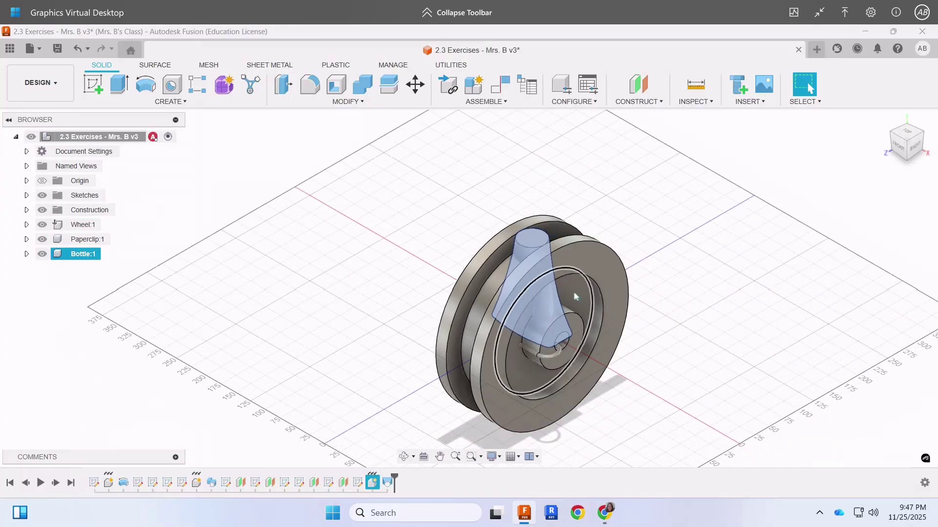
{"action": "left_click_drag", "start_coordinate": [538, 300], "coordinate": [718, 292]}
{"action": "left_click_drag", "start_coordinate": [554, 290], "coordinate": [300, 257]}
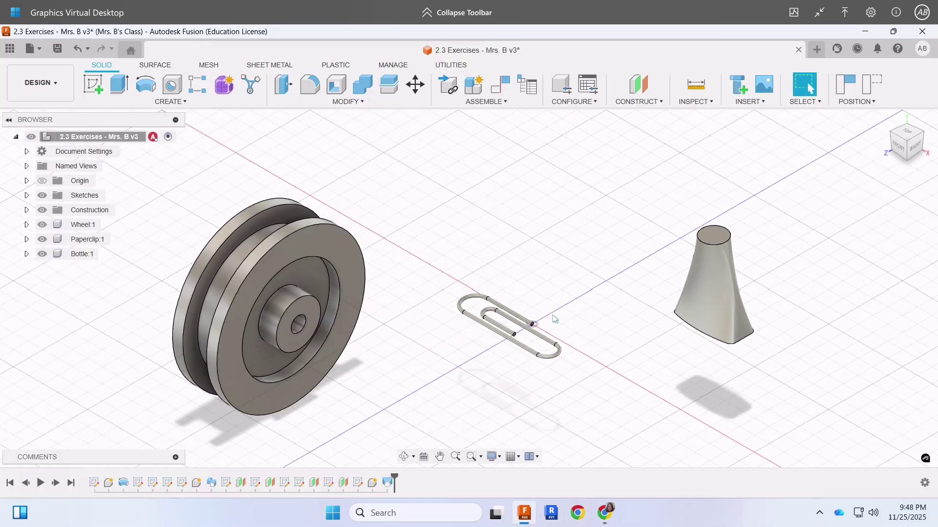
- Check the remaining steps in the browser instructions, save the design in Fusion, and start a new drawing from it
{"action": "scroll", "coordinate": [608, 310], "scroll_direction": "down", "scroll_amount": 2}
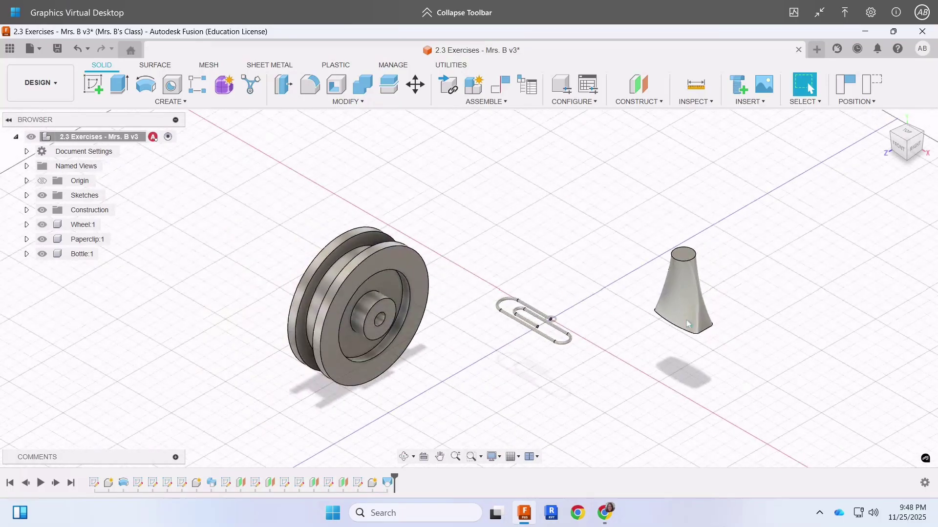
{"action": "left_click", "coordinate": [614, 516]}
{"action": "scroll", "coordinate": [661, 385], "scroll_direction": "down", "scroll_amount": 3}
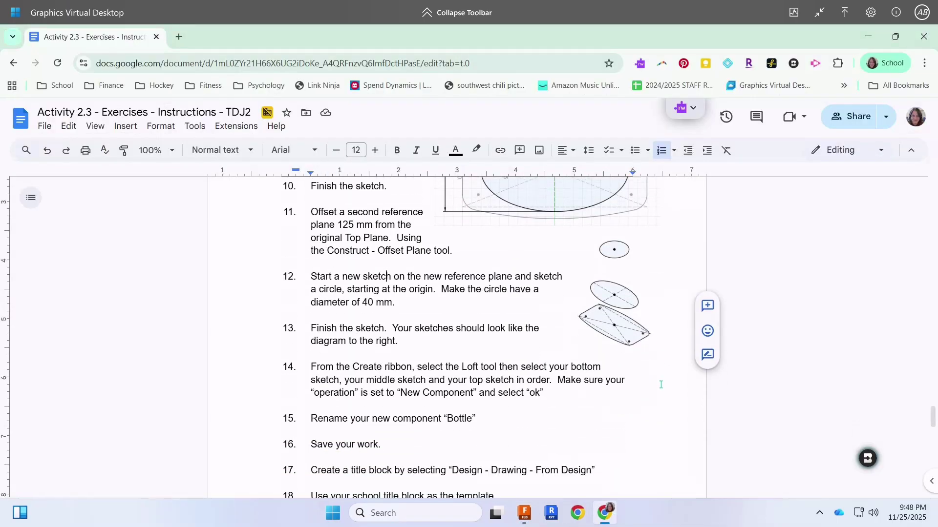
{"action": "scroll", "coordinate": [660, 385], "scroll_direction": "down", "scroll_amount": 2}
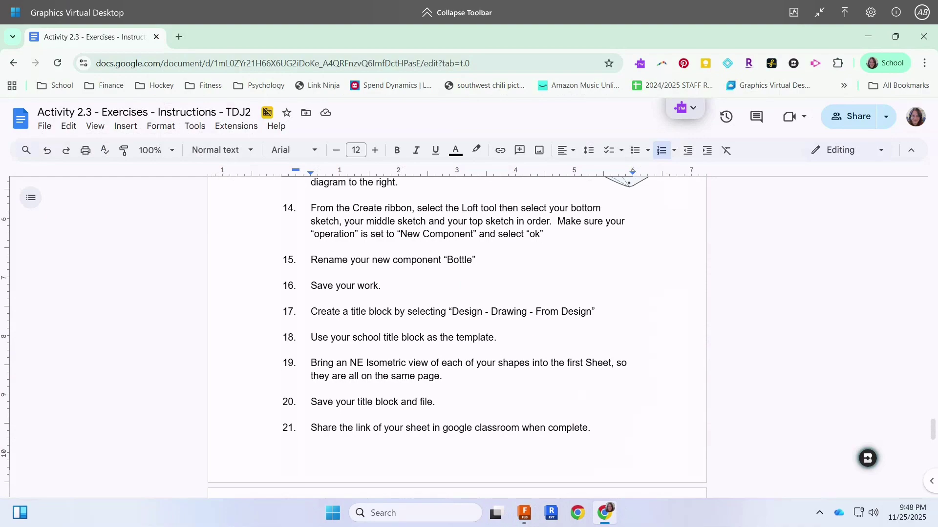
{"action": "left_click", "coordinate": [525, 513]}
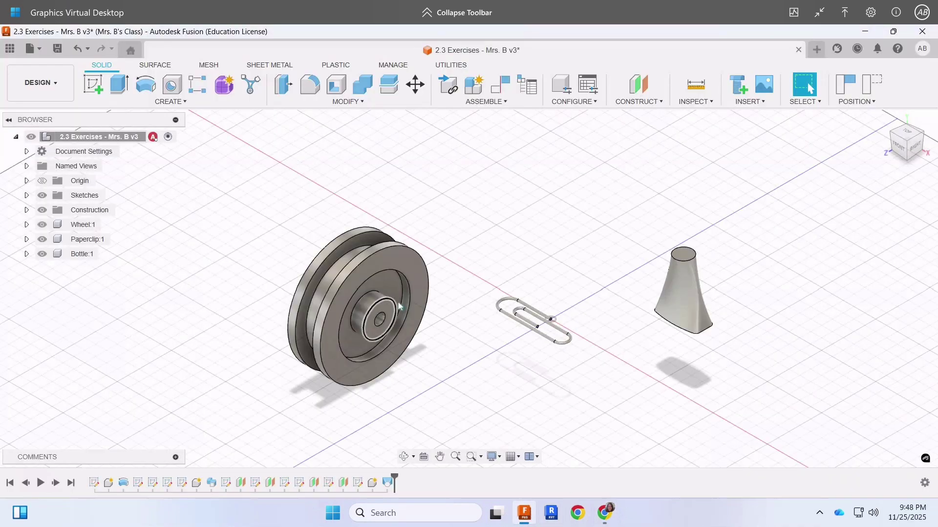
{"action": "left_click", "coordinate": [58, 84]}
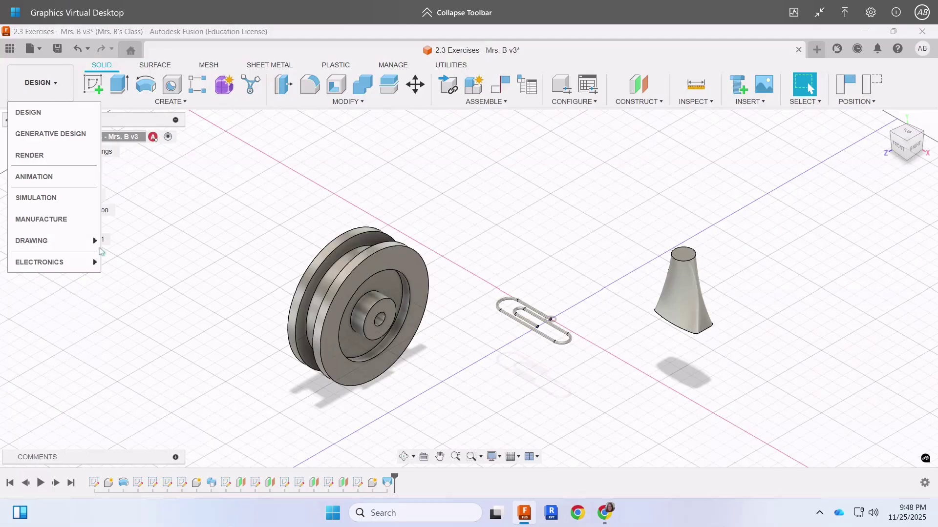
{"action": "key", "text": "alt+Tab"}
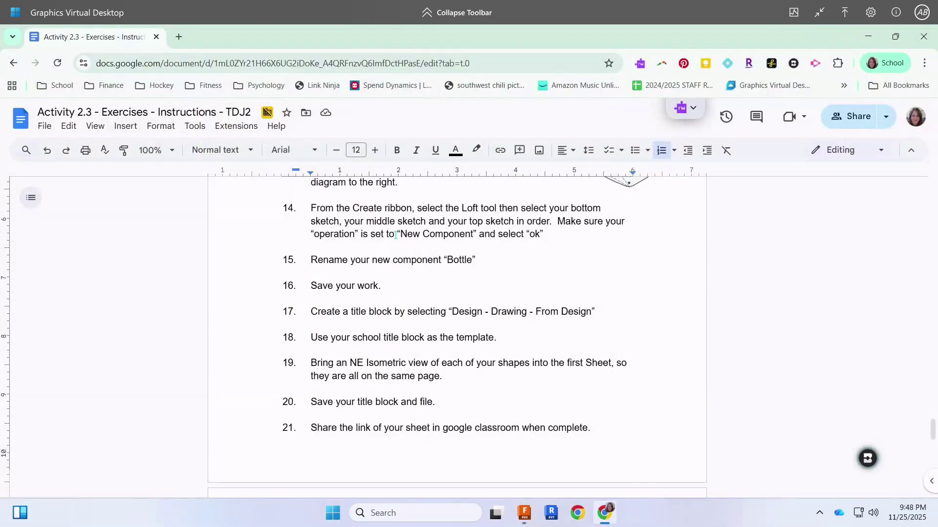
{"action": "key", "text": "alt+Tab"}
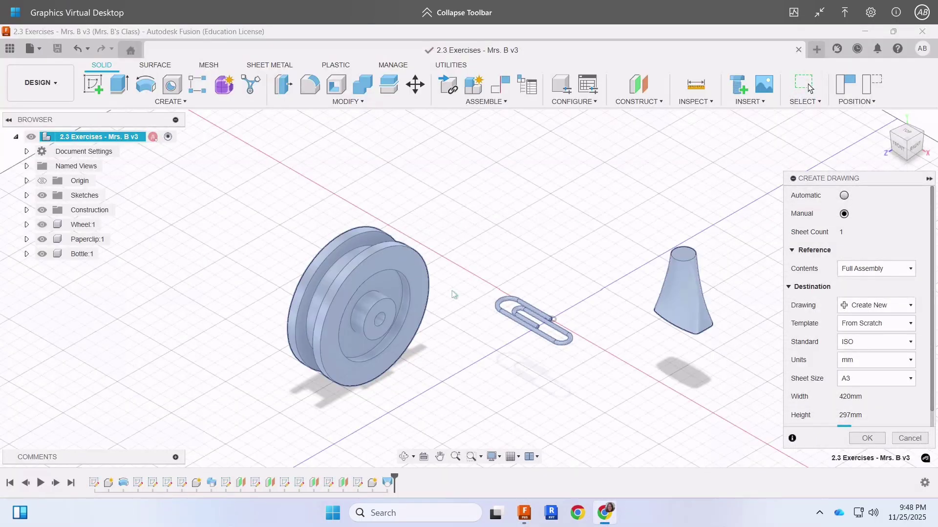
- Check the sample sheet in the browser instructions, and create the Full Assembly drawing in Fusion with the WO TITLEBLOCK ANSI template
{"action": "left_click", "coordinate": [613, 514]}
{"action": "scroll", "coordinate": [584, 338], "scroll_direction": "down", "scroll_amount": 1}
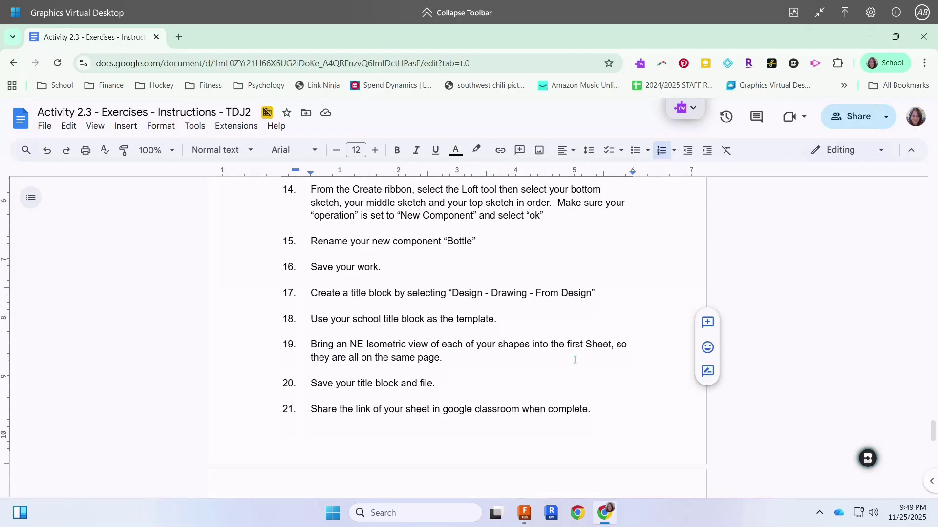
{"action": "scroll", "coordinate": [575, 360], "scroll_direction": "down", "scroll_amount": 1}
{"action": "scroll", "coordinate": [511, 417], "scroll_direction": "down", "scroll_amount": 5}
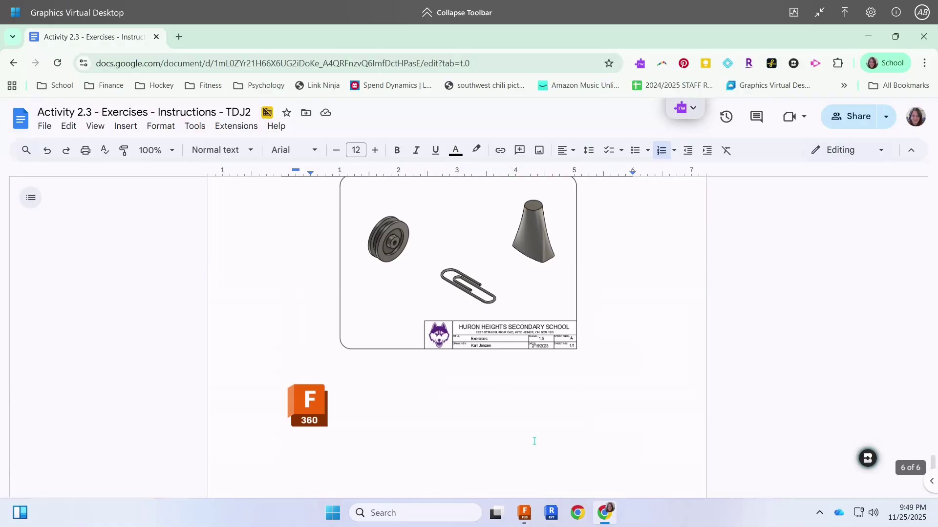
{"action": "left_click", "coordinate": [524, 512]}
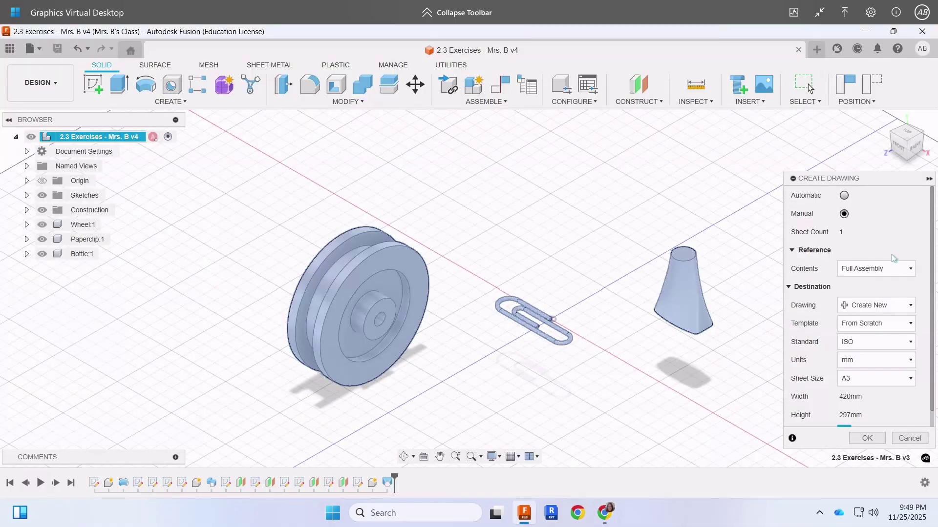
{"action": "left_click", "coordinate": [909, 324]}
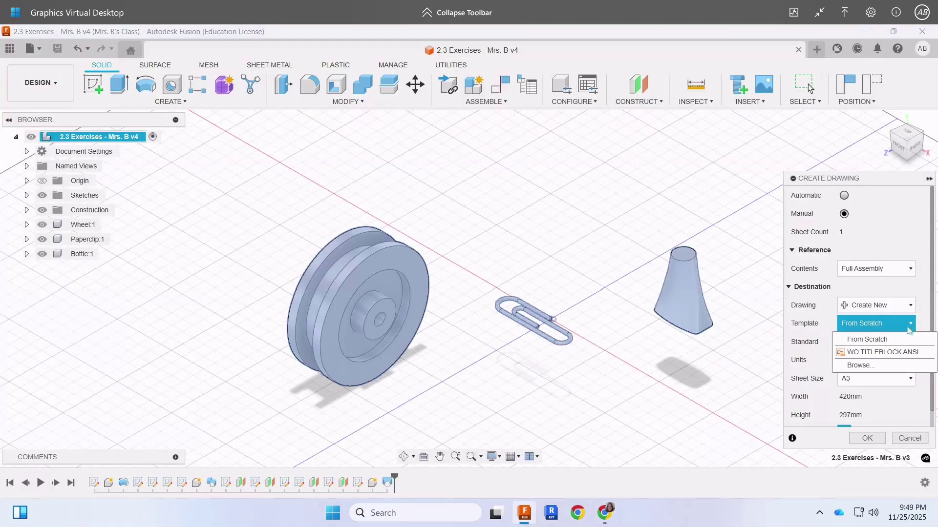
{"action": "left_click", "coordinate": [910, 353]}
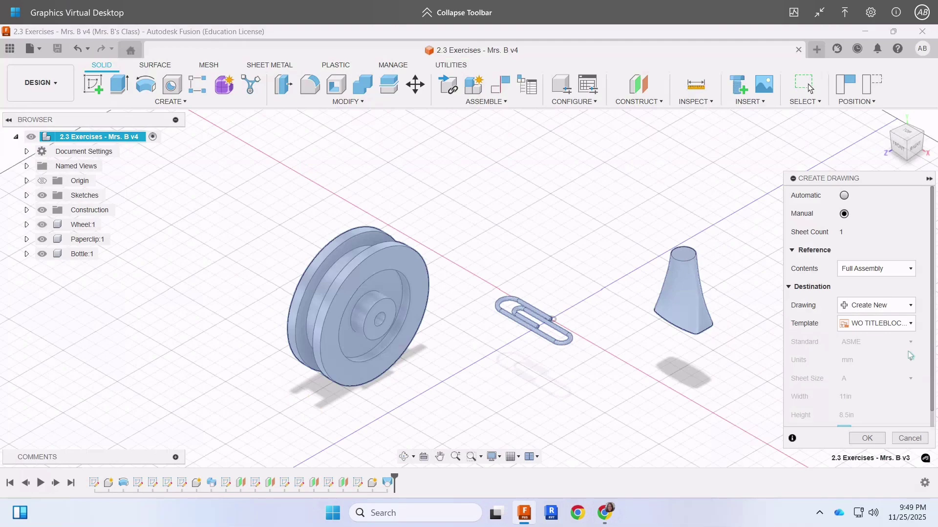
{"action": "left_click", "coordinate": [874, 439]}
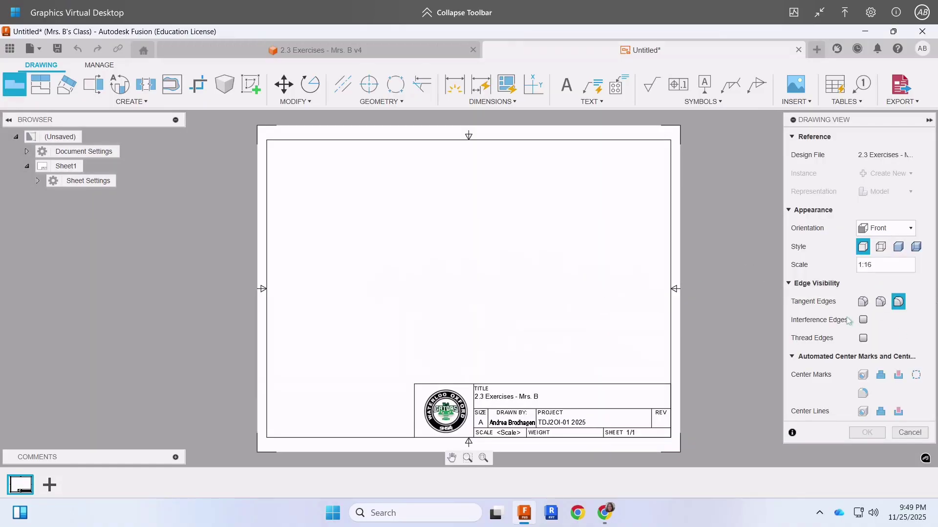
- Place a shaded NE Isometric base view of the assembly at 1:5 scale in the middle of the sheet
{"action": "left_click", "coordinate": [907, 227]}
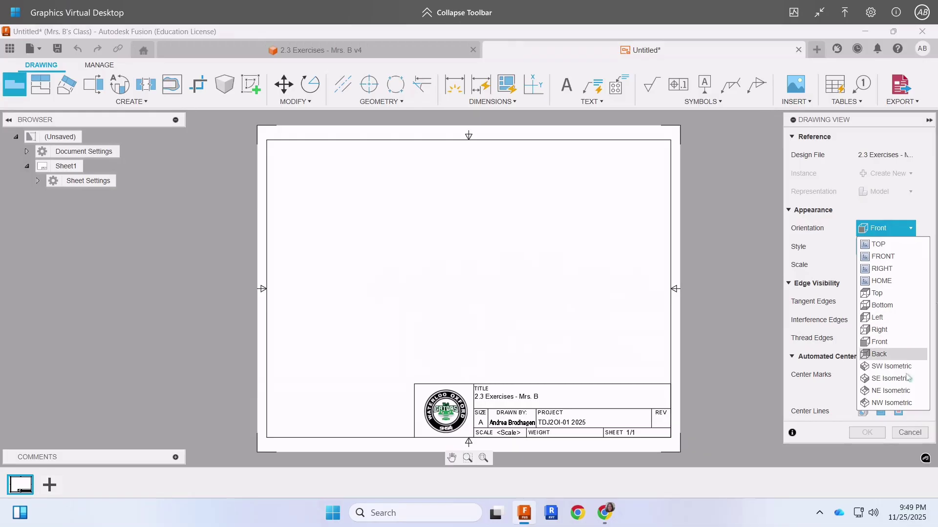
{"action": "left_click", "coordinate": [907, 391]}
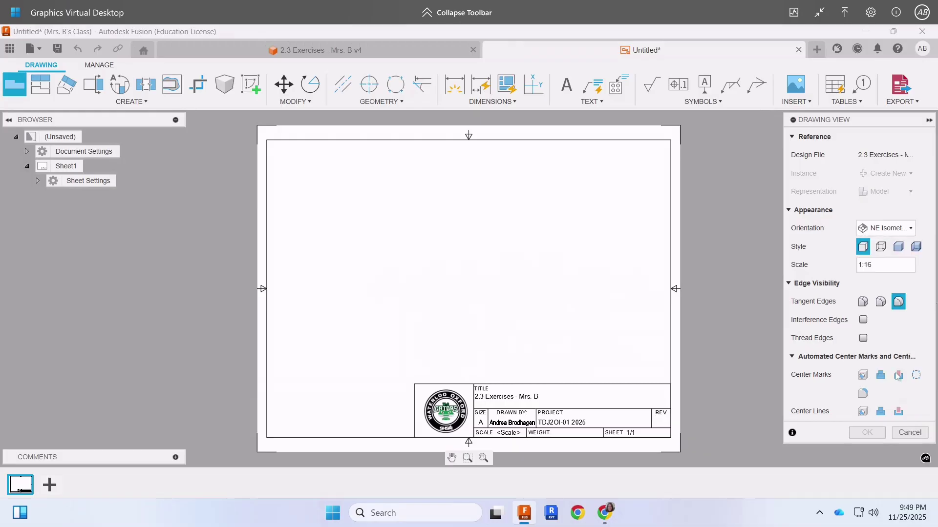
{"action": "left_click", "coordinate": [898, 247]}
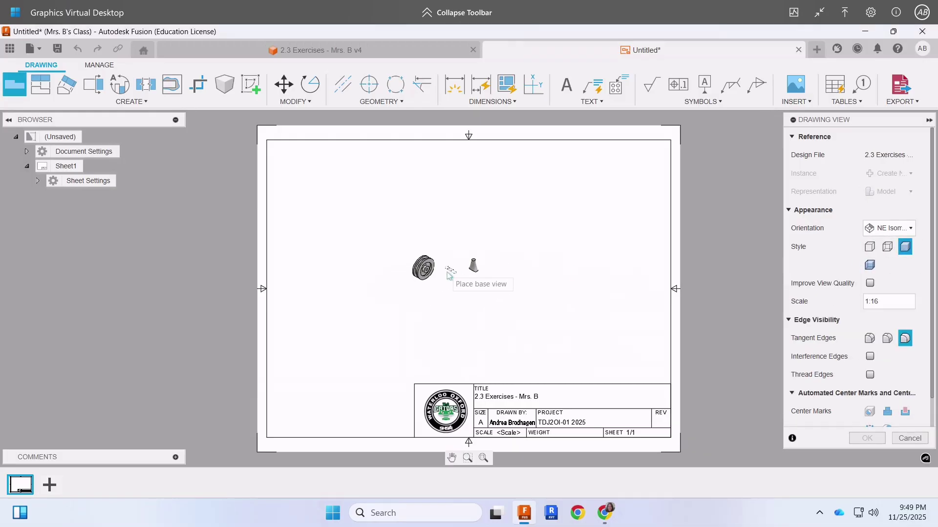
{"action": "left_click", "coordinate": [913, 300]}
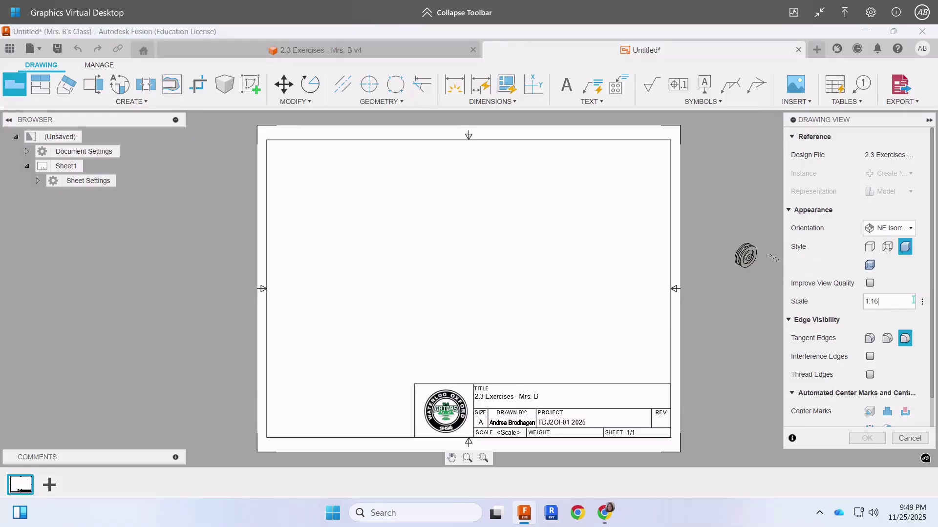
{"action": "left_click", "coordinate": [922, 303]}
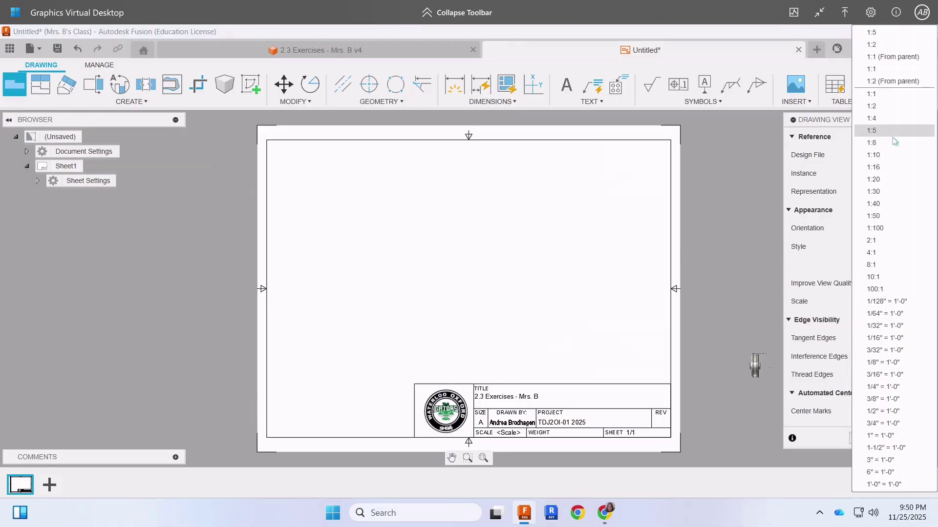
{"action": "left_click", "coordinate": [893, 143]}
{"action": "left_click", "coordinate": [482, 269]}
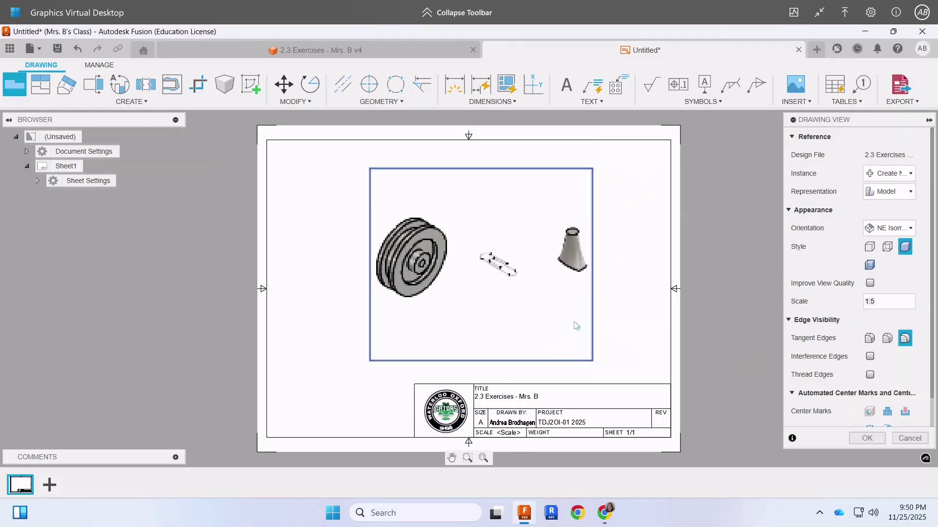
{"action": "left_click", "coordinate": [867, 438]}
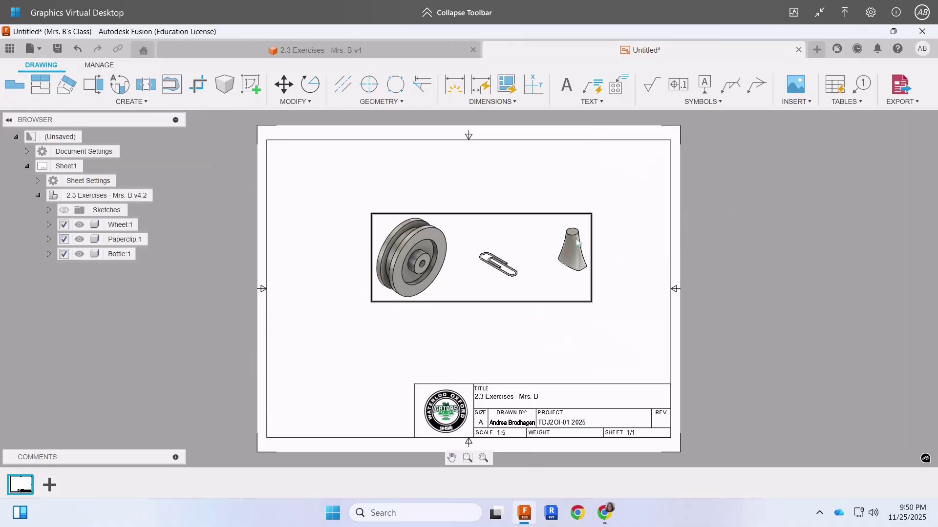
- Move the base view slightly so that it sits centred on the sheet above the title block
{"action": "mouse_move", "coordinate": [576, 239]}
{"action": "left_mouse_down"}
{"action": "mouse_move", "coordinate": [553, 252]}
{"action": "mouse_move", "coordinate": [564, 250]}
{"action": "left_mouse_up"}
{"action": "left_click", "coordinate": [784, 260]}
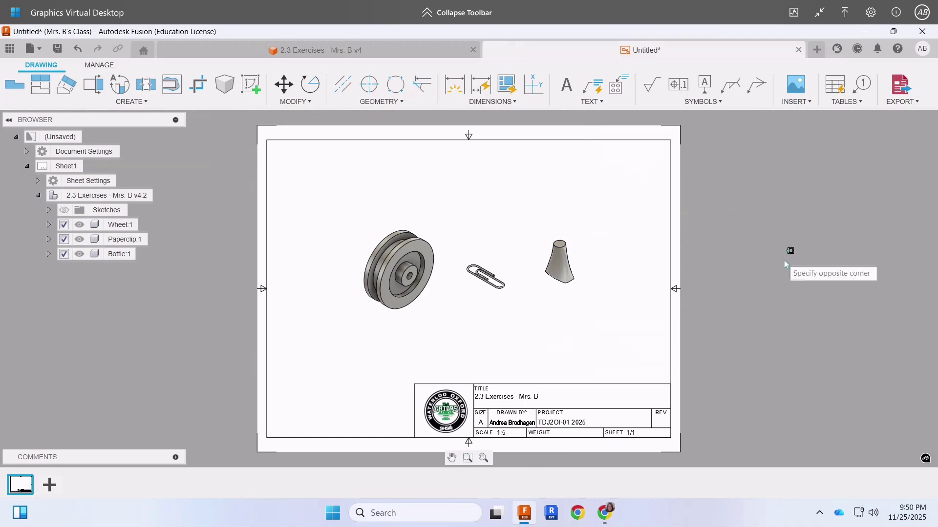
{"action": "left_click", "coordinate": [784, 262]}
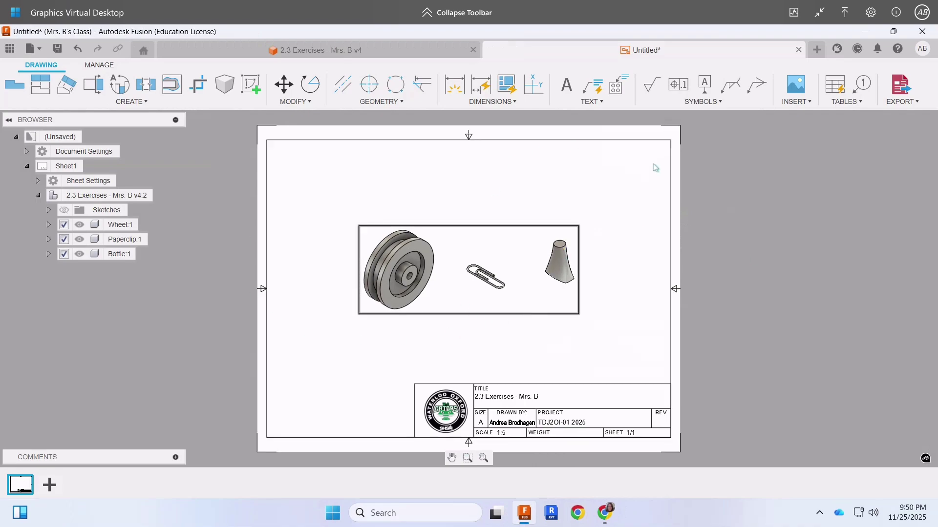
- Start a PDF export of all sheets and name the file 2.3 Exercises
{"action": "left_click", "coordinate": [901, 86]}
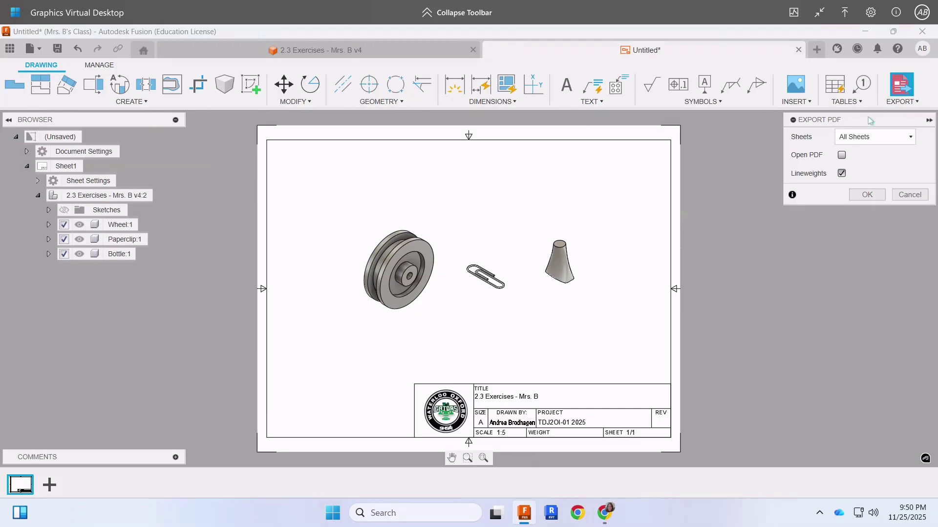
{"action": "left_click", "coordinate": [875, 197]}
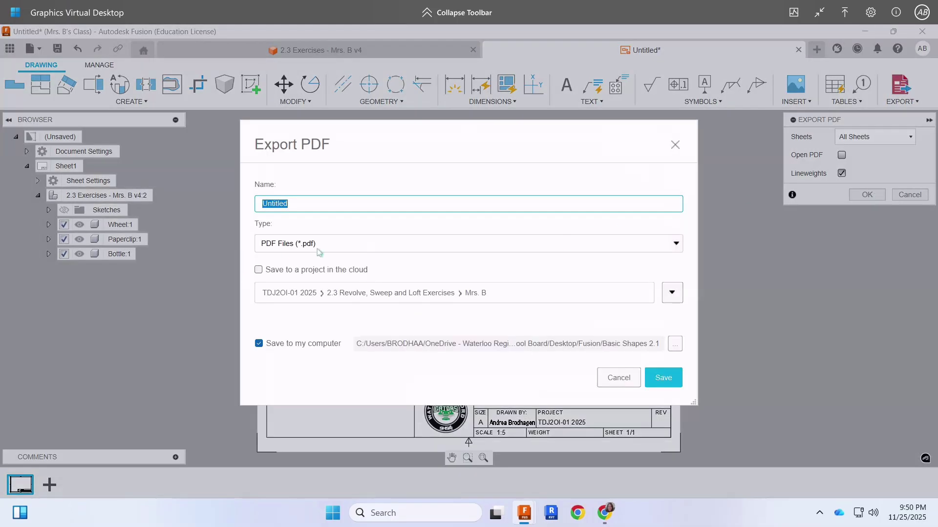
{"action": "type", "text": "2.3 Exercises"}
- Create an Exercises 2.3 folder inside the desktop's Fusion folder and open it as the PDF's save location
{"action": "left_click", "coordinate": [675, 345]}
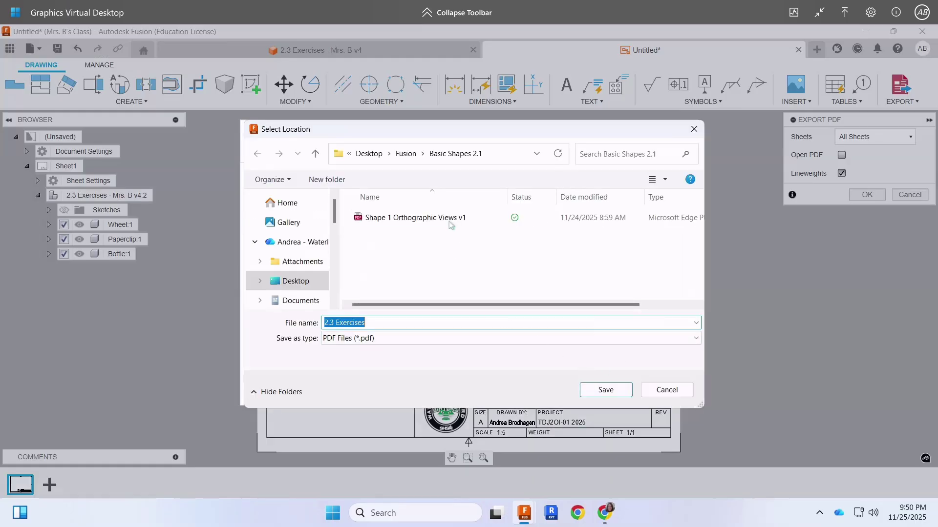
{"action": "left_click", "coordinate": [415, 155]}
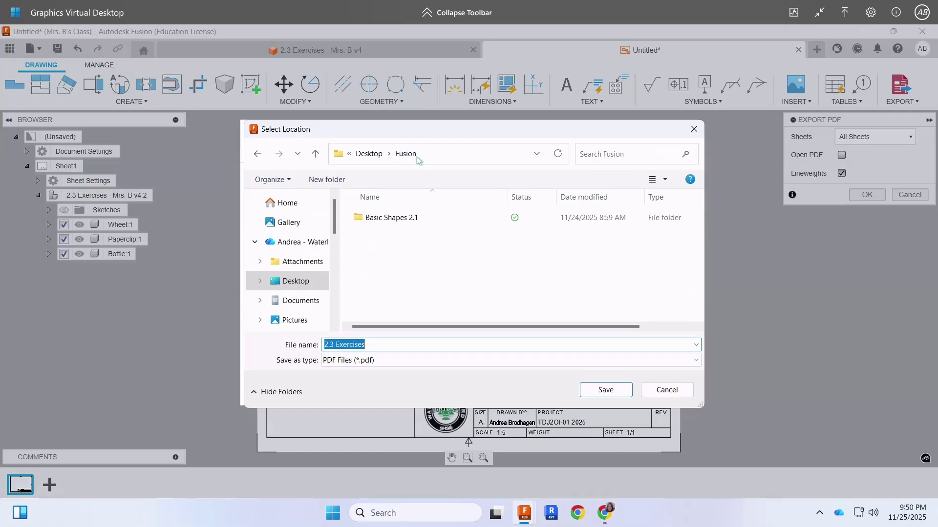
{"action": "left_click", "coordinate": [336, 181]}
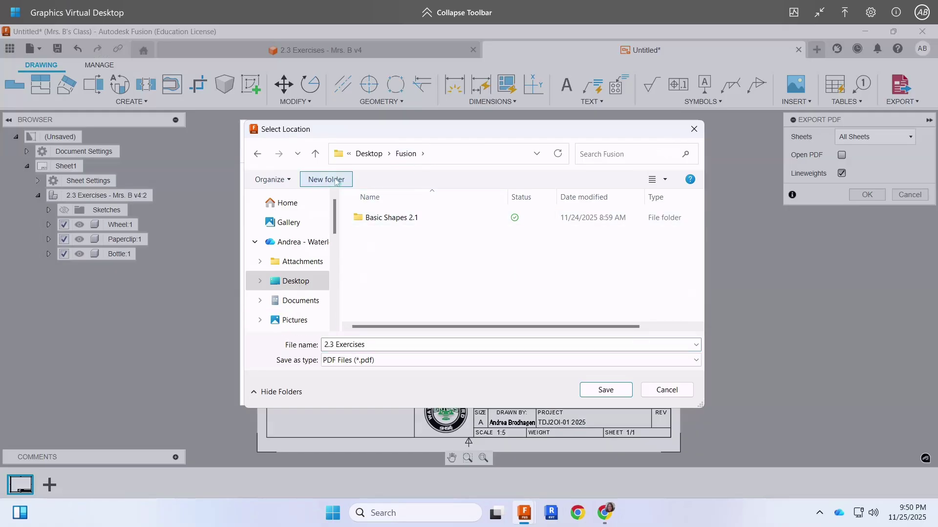
{"action": "type", "text": "2"}
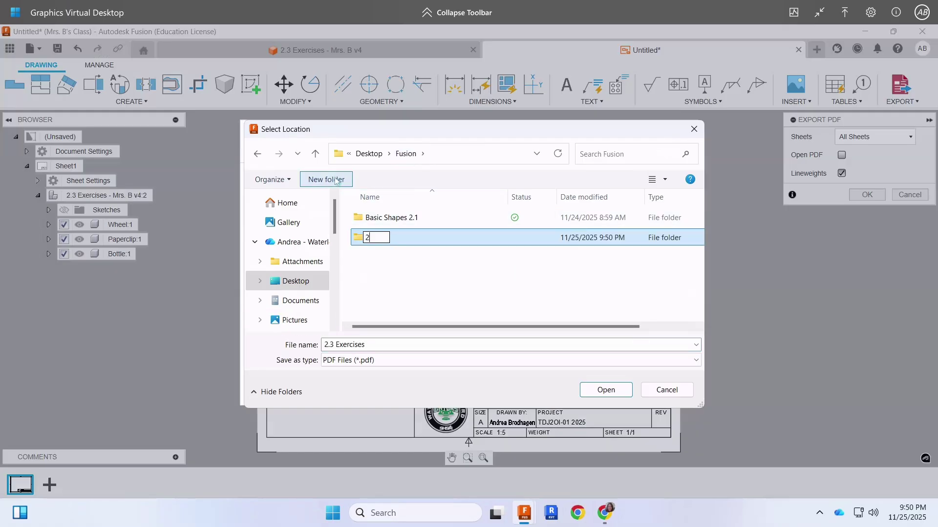
{"action": "type", "text": "xercises 2.3"}
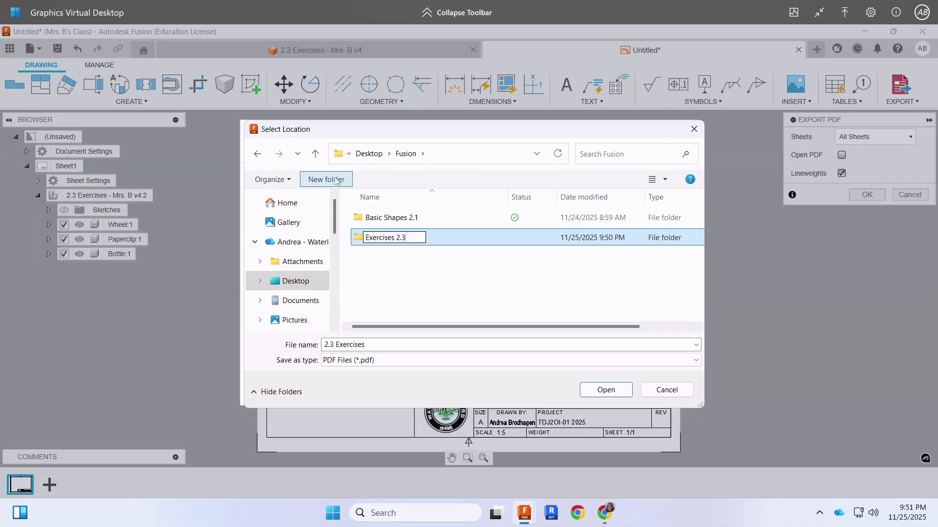
{"action": "key", "text": "Return"}
{"action": "double_click", "coordinate": [402, 242]}
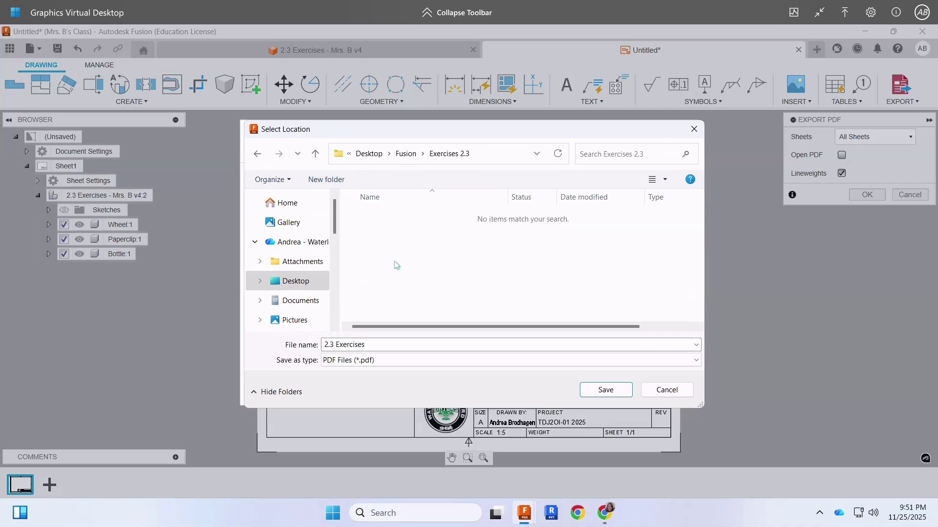
- Choose the Exercises 2.3 folder as the destination and save the exported PDF to the computer
{"action": "left_click", "coordinate": [374, 346]}
{"action": "left_click", "coordinate": [612, 393]}
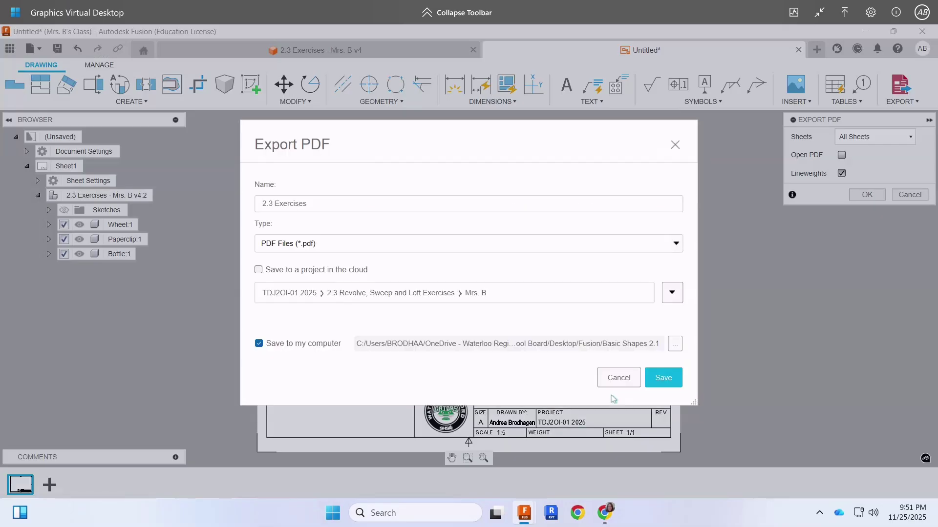
{"action": "left_click", "coordinate": [679, 382]}
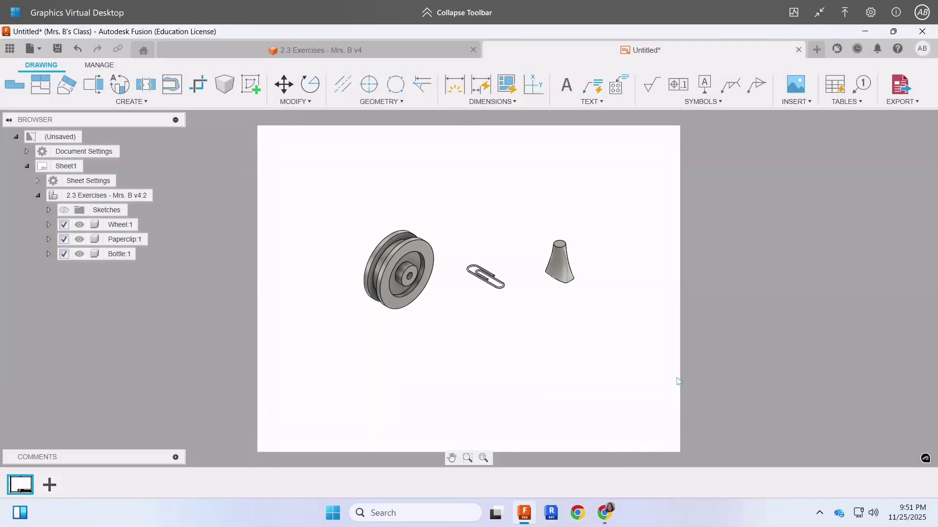